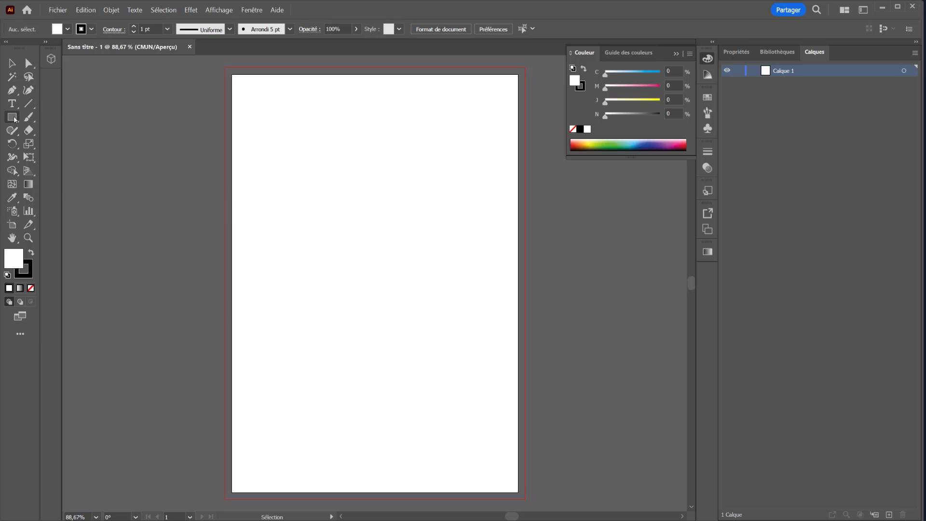
# Draw a circle about 166 mm in diameter on the artboard with the Ellipse tool and remove its fill.
pyautogui.moveTo(12, 117); pyautogui.dragTo(55, 148)
pyautogui.click(51, 144)
pyautogui.moveTo(285, 130); pyautogui.dragTo(475, 364)
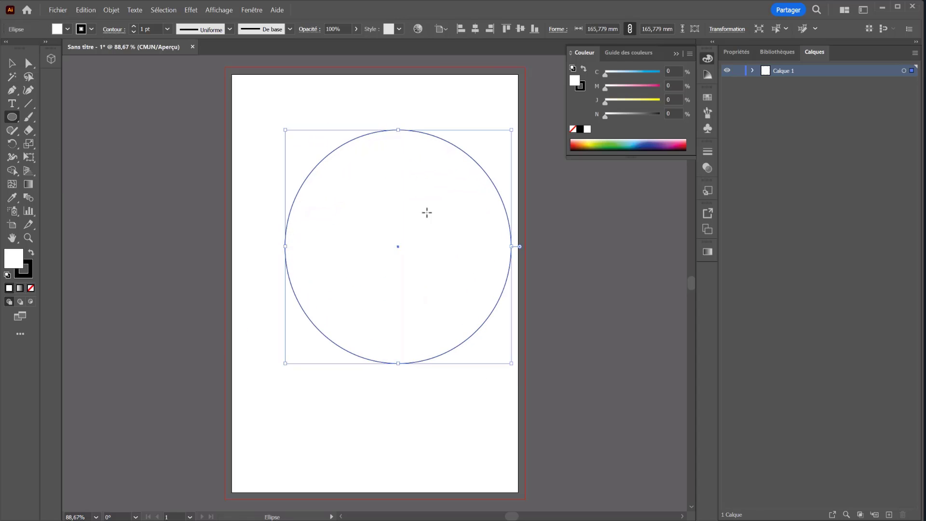
pyautogui.click(29, 292)
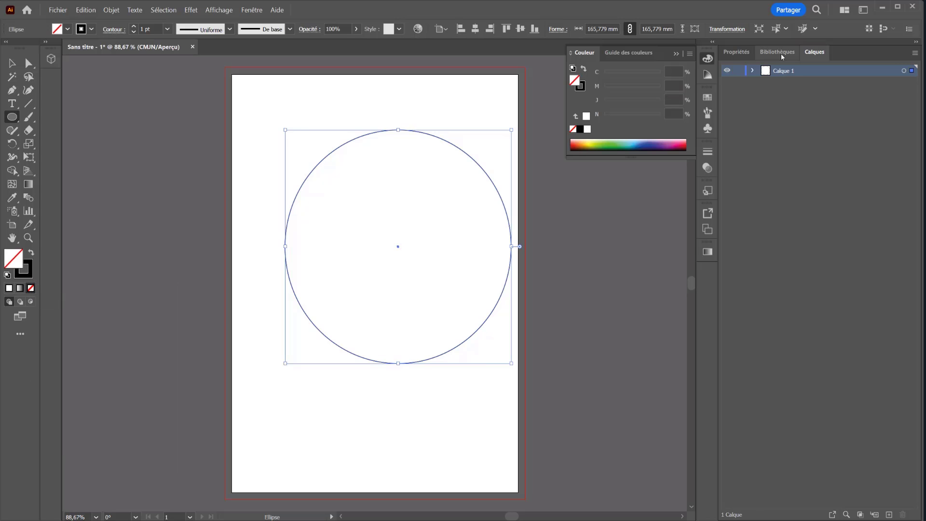
# Set the circle's stroke weight to 16 pt.
pyautogui.click(750, 50)
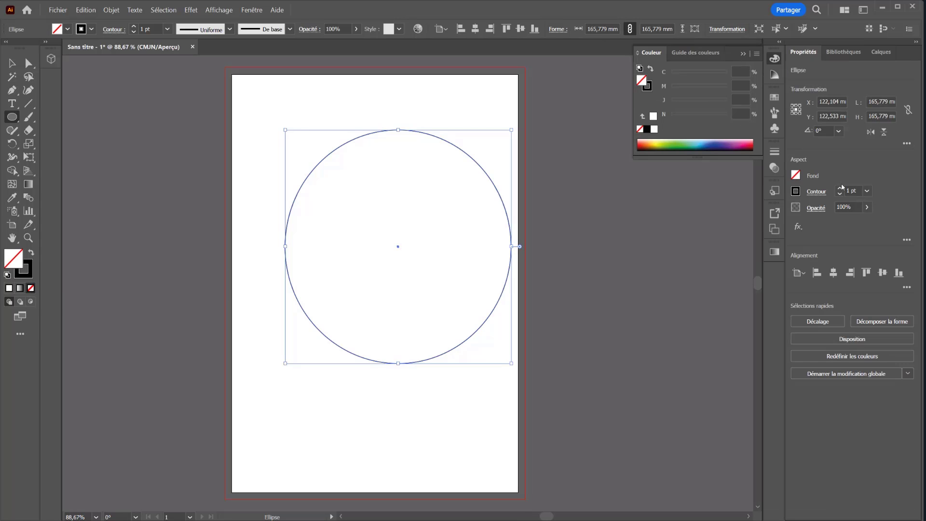
pyautogui.click(839, 188)
pyautogui.click(840, 189)
pyautogui.click(840, 188)
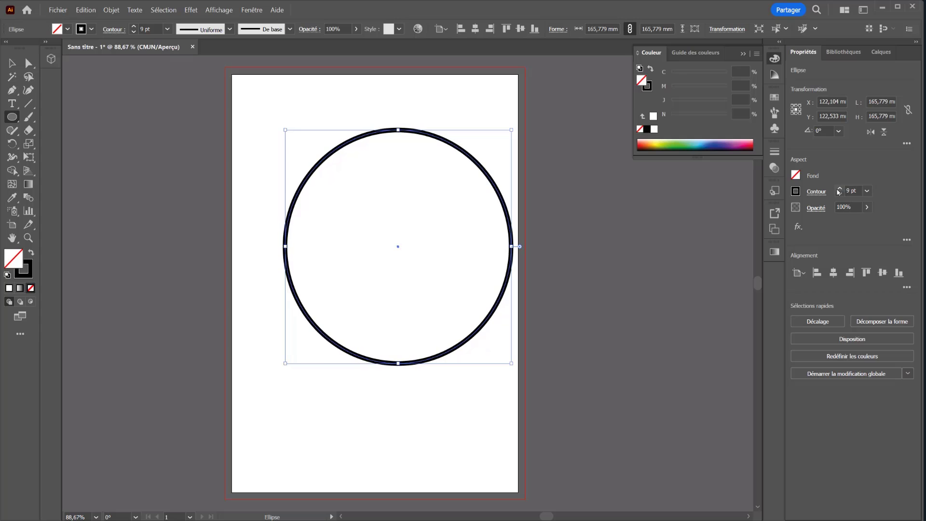
pyautogui.click(839, 188)
pyautogui.click(840, 189)
pyautogui.click(839, 189)
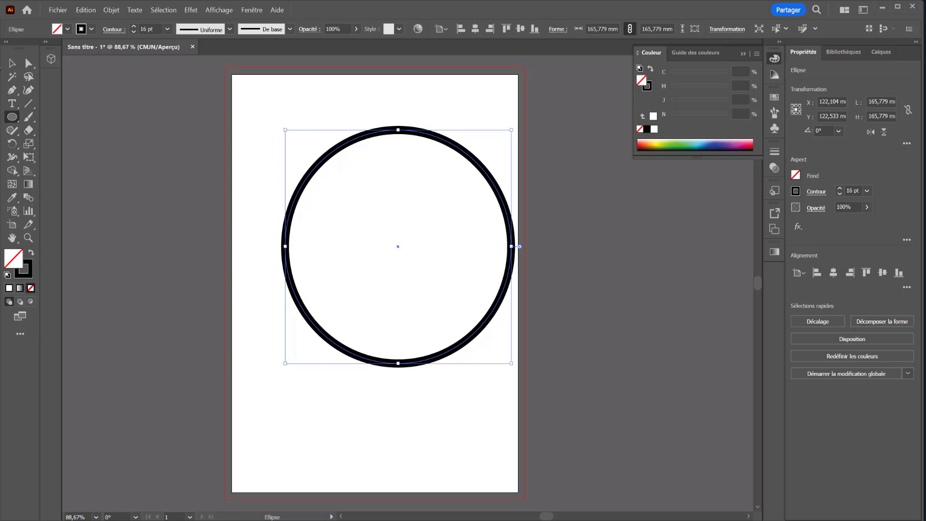
# Scale the circle proportionally to about 122 mm in diameter.
pyautogui.click(12, 63)
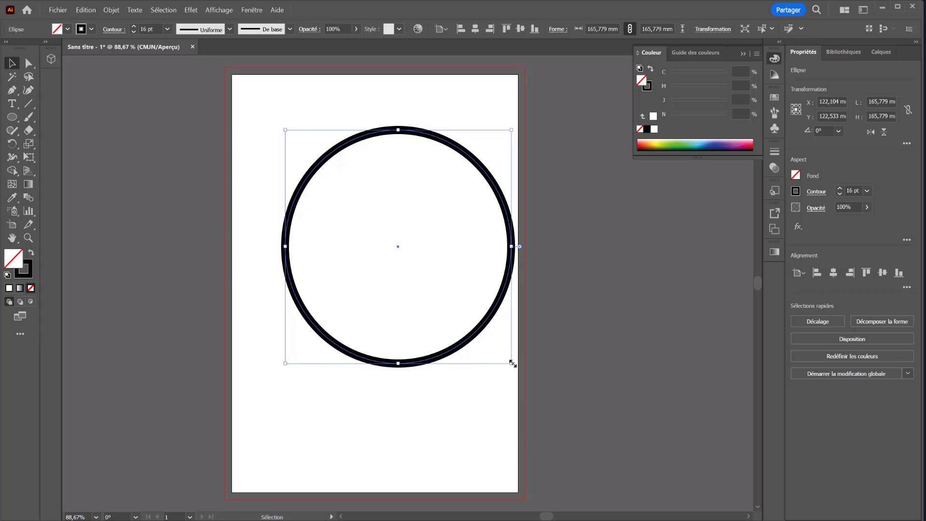
pyautogui.moveTo(513, 363); pyautogui.dragTo(446, 294)
pyautogui.click(452, 254)
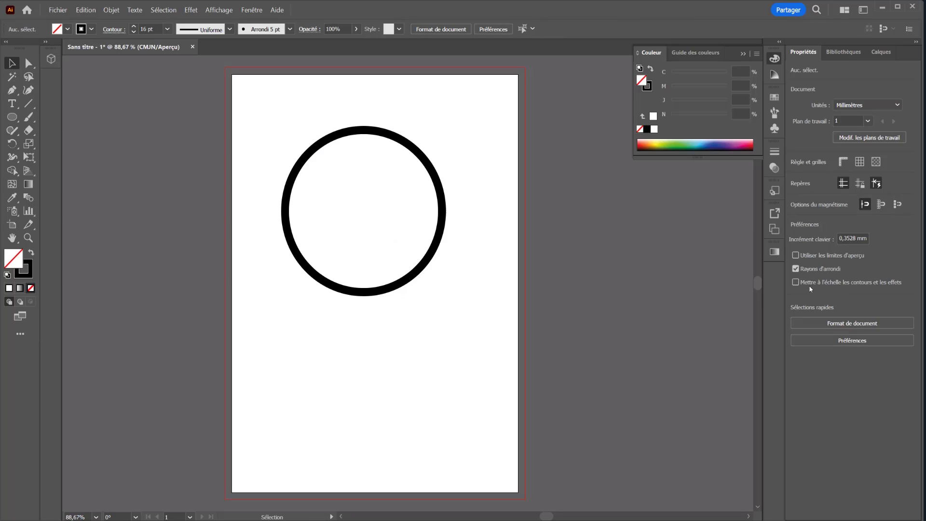
pyautogui.click(429, 264)
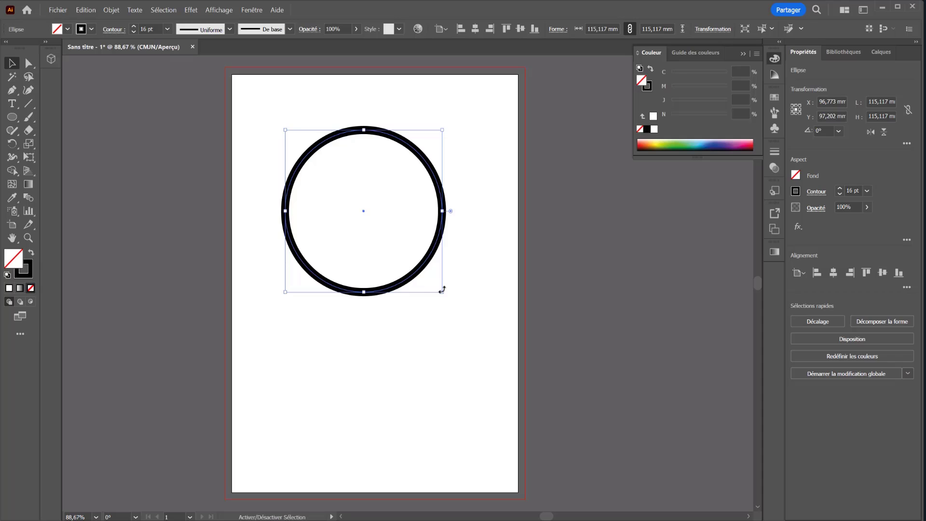
pyautogui.moveTo(442, 292); pyautogui.dragTo(452, 331)
pyautogui.click(674, 307)
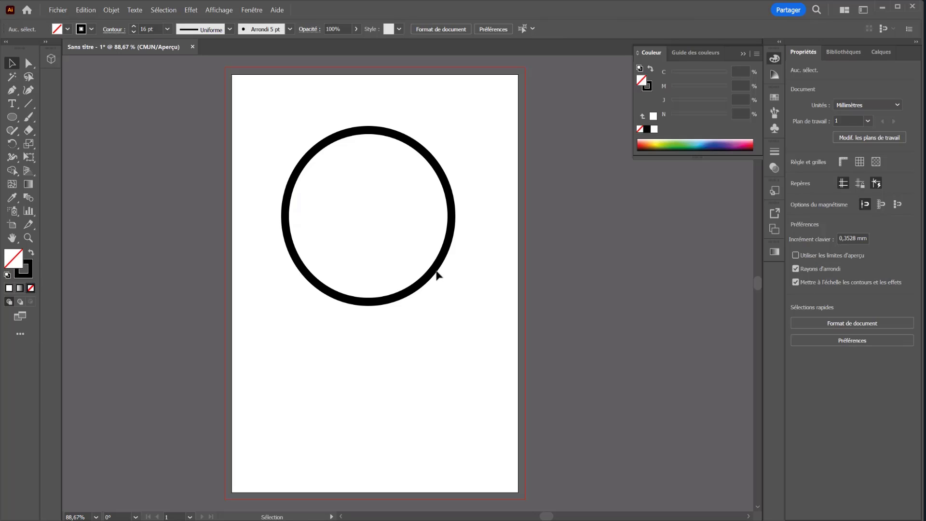
# Try scaling the circle down to about 44 mm with strokes and effects scaled along, and undo it.
pyautogui.click(427, 285)
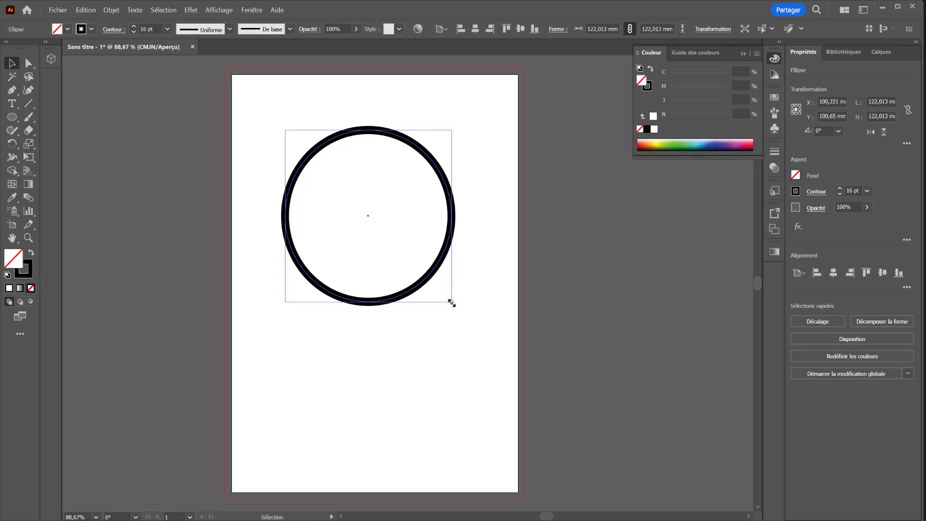
pyautogui.moveTo(451, 302); pyautogui.dragTo(345, 192)
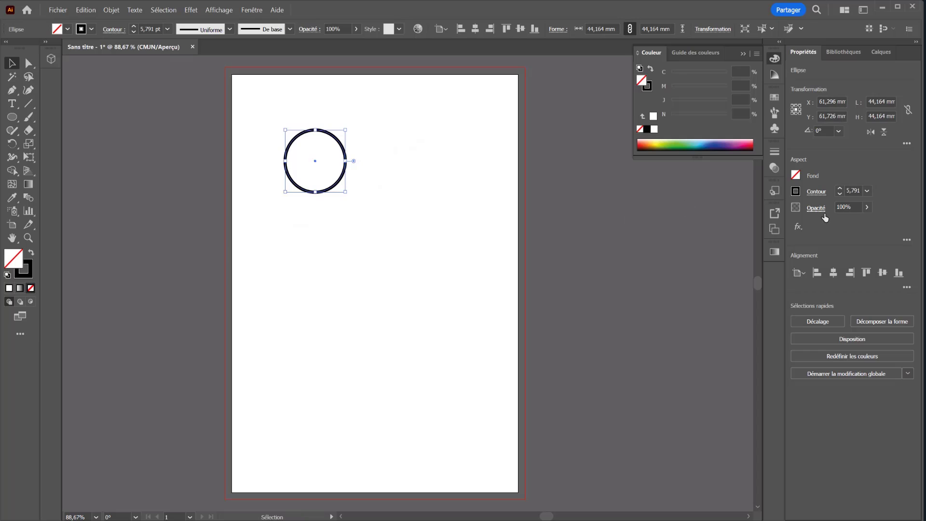
pyautogui.hotkey('ctrl', 'z')
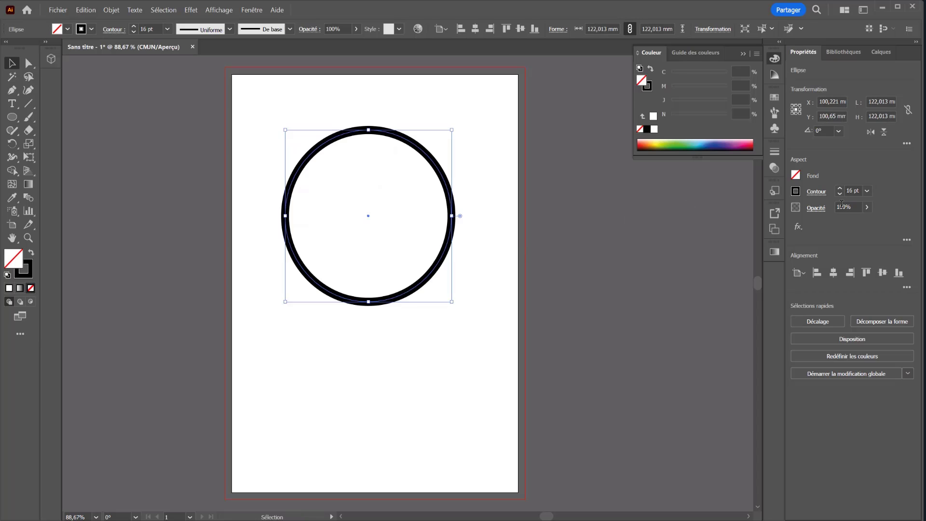
pyautogui.click(560, 399)
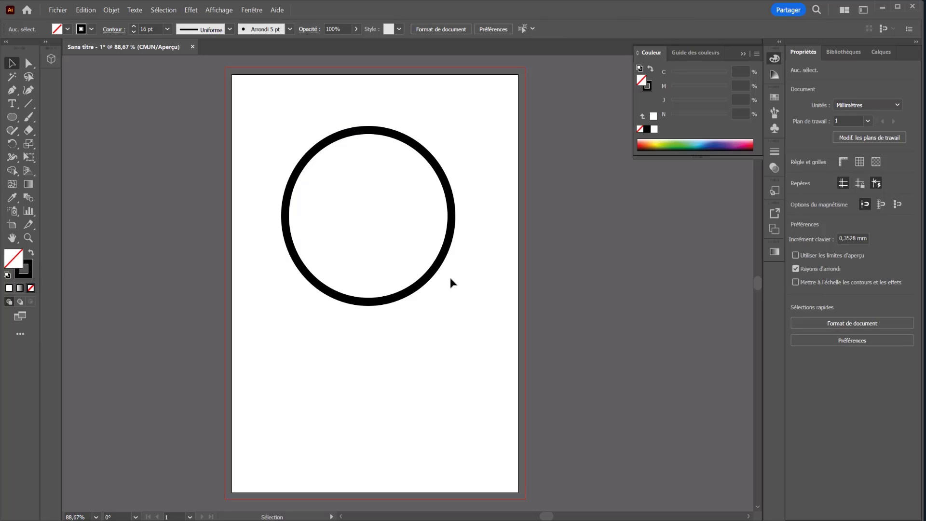
# Shift the circle slightly upward and colour its stroke light blue with 64.31% cyan.
pyautogui.moveTo(436, 273)
pyautogui.mouseDown()
pyautogui.moveTo(411, 288)
pyautogui.moveTo(452, 268)
pyautogui.moveTo(438, 267)
pyautogui.mouseUp()
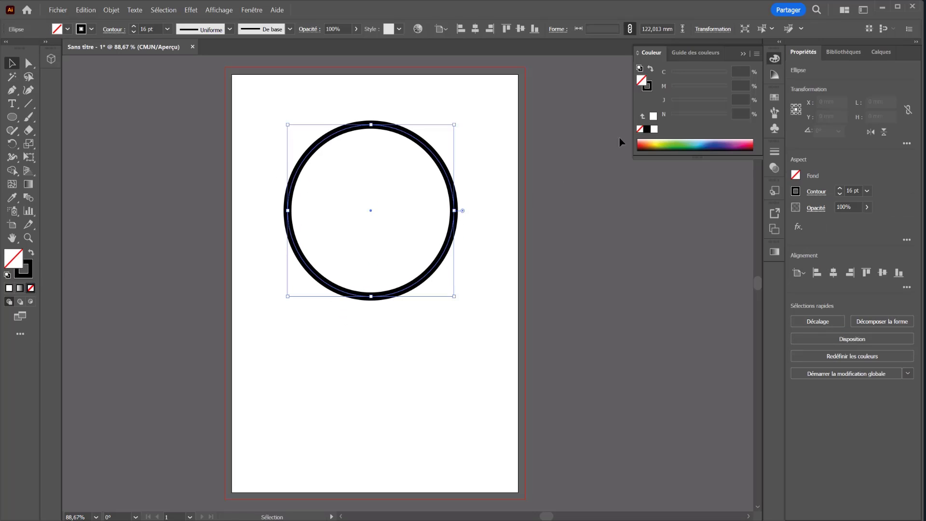
pyautogui.click(701, 142)
pyautogui.click(270, 376)
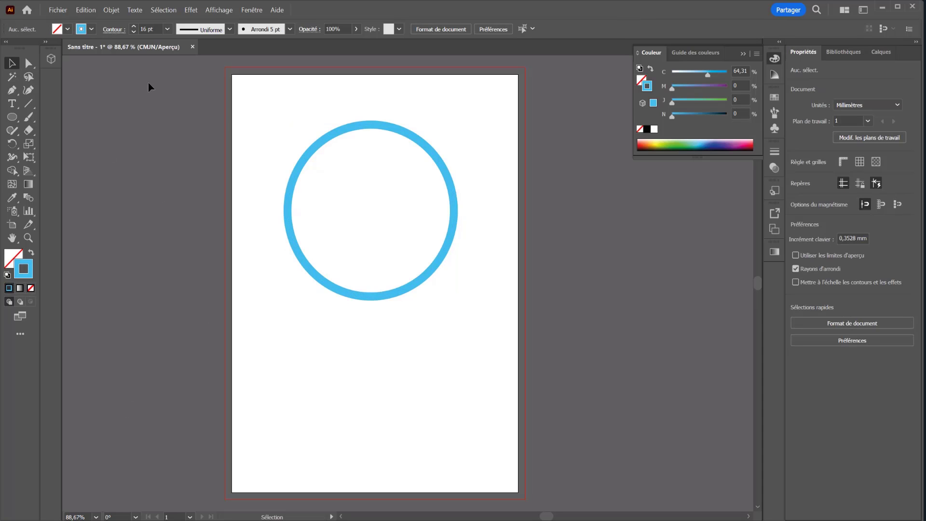
# Duplicate the blue circle so the copy overlaps it at the lower left, and turn its stroke purple with 81% magenta.
pyautogui.click(353, 129)
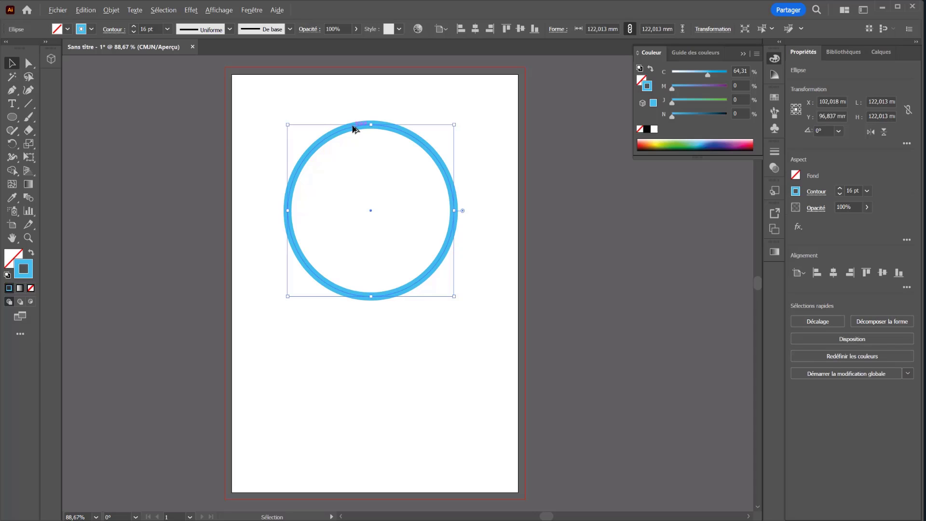
pyautogui.moveTo(355, 129)
pyautogui.mouseDown()
pyautogui.moveTo(299, 204)
pyautogui.moveTo(316, 214)
pyautogui.mouseUp()
pyautogui.click(717, 88)
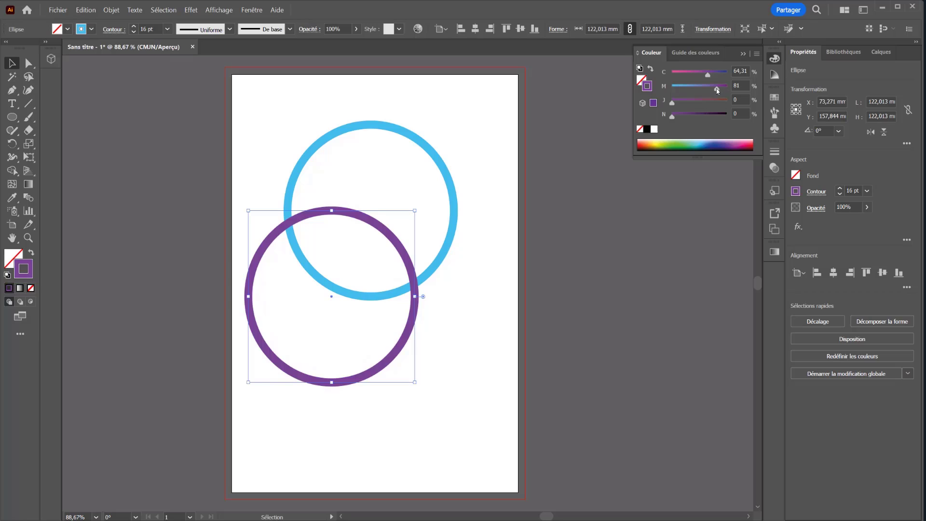
pyautogui.click(450, 391)
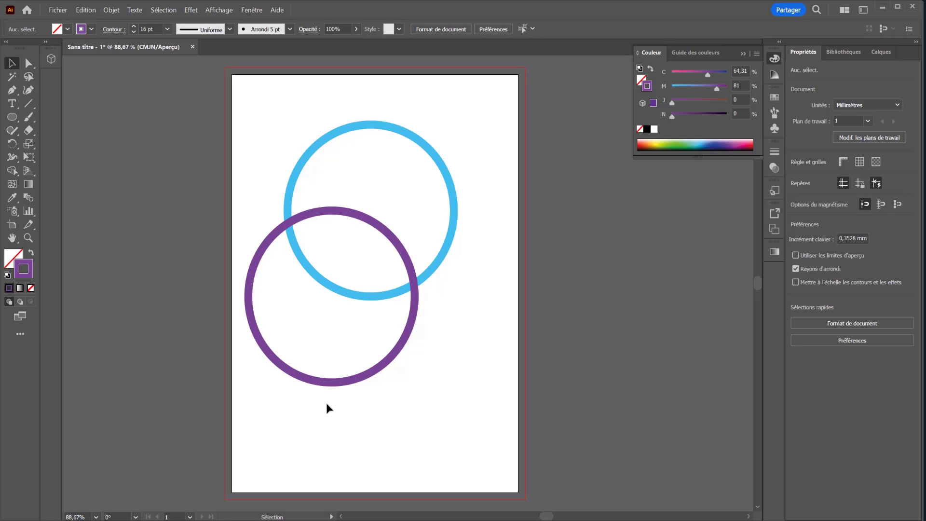
# Duplicate the purple circle toward the lower right and scale the copy down to about 81 mm in diameter.
pyautogui.moveTo(340, 382); pyautogui.dragTo(435, 437)
pyautogui.moveTo(509, 432); pyautogui.dragTo(452, 376)
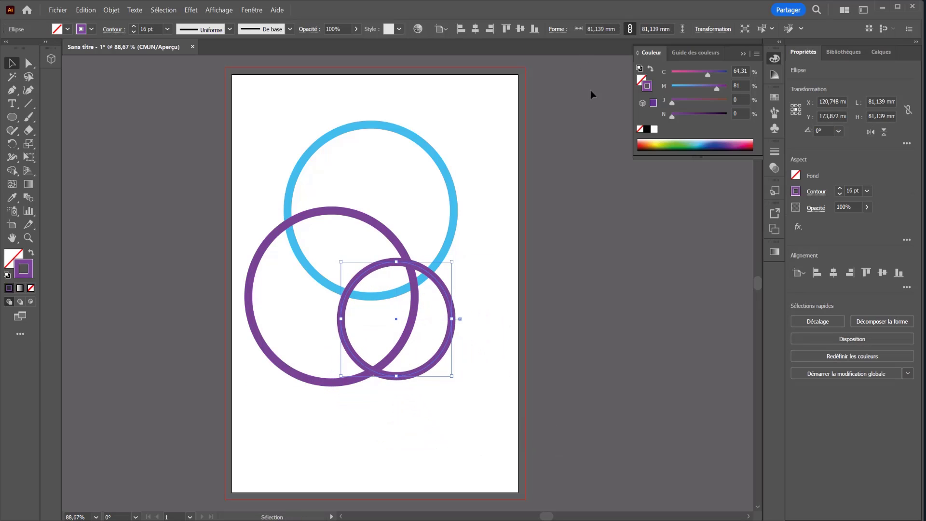
# Colour the small circle's stroke green and move it right so it overlaps the crossing of the blue and purple circles.
pyautogui.click(677, 144)
pyautogui.moveTo(444, 278); pyautogui.dragTo(484, 295)
pyautogui.click(486, 166)
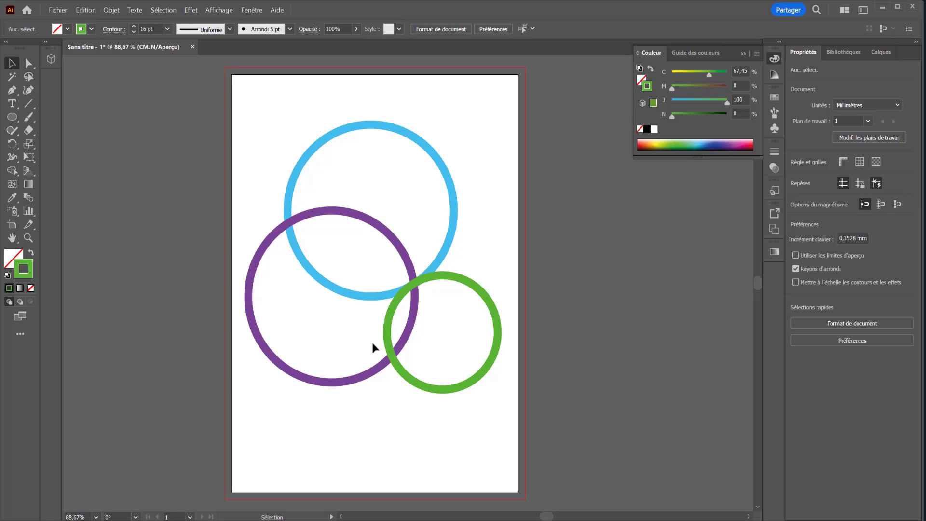
pyautogui.moveTo(437, 278)
pyautogui.mouseDown()
pyautogui.moveTo(434, 271)
pyautogui.moveTo(440, 276)
pyautogui.mouseUp()
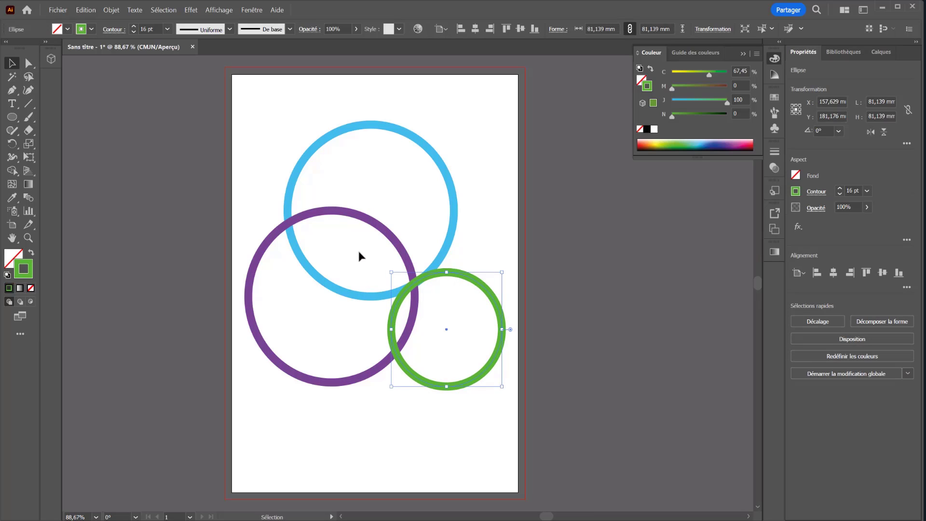
# Select all three circles and make an intertwine (Entrelacement) object from them.
pyautogui.hotkey('ctrl', 'a')
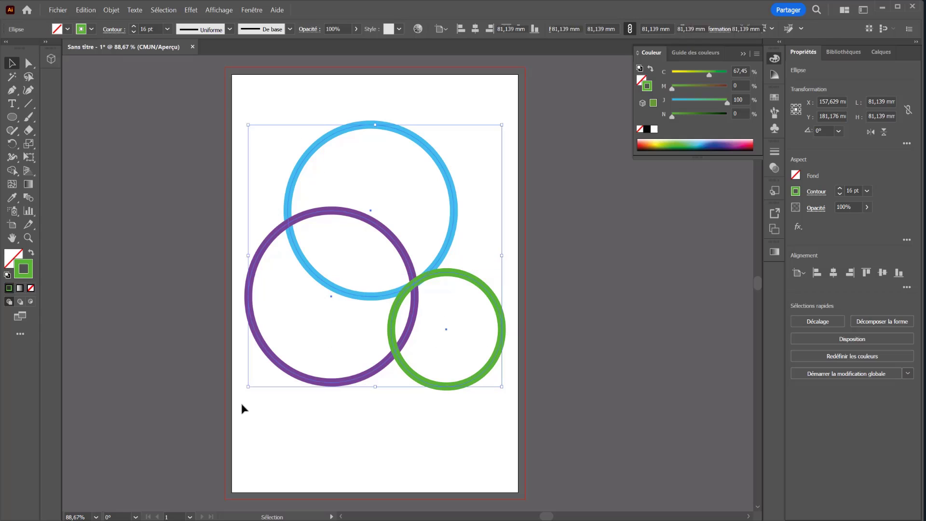
pyautogui.click(111, 9)
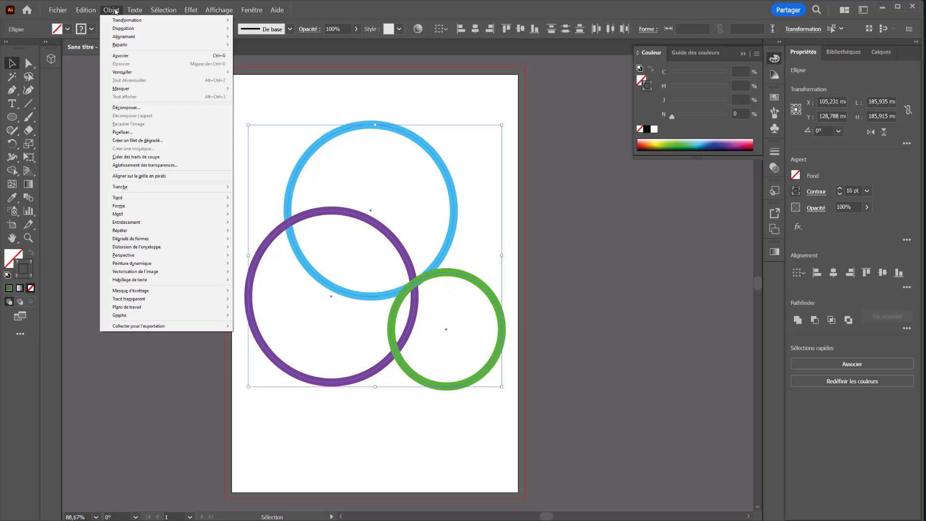
pyautogui.moveTo(118, 225)
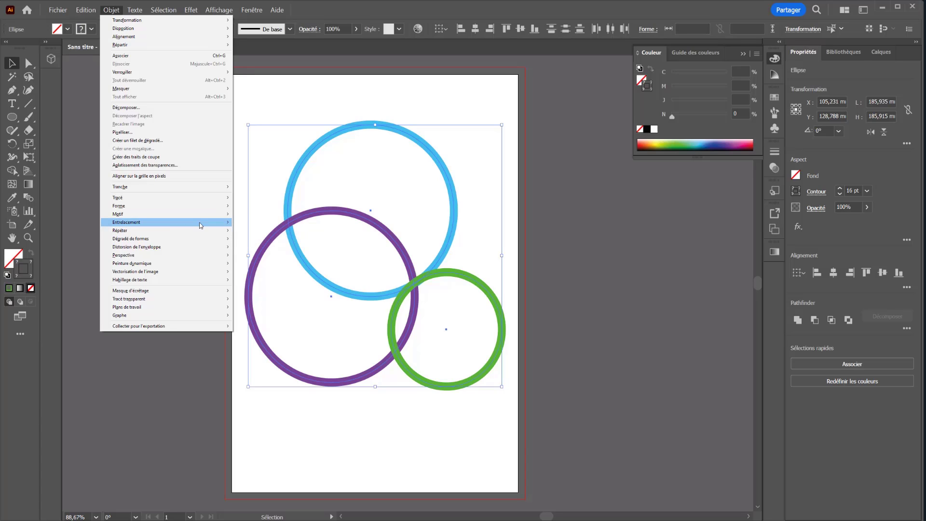
pyautogui.click(245, 223)
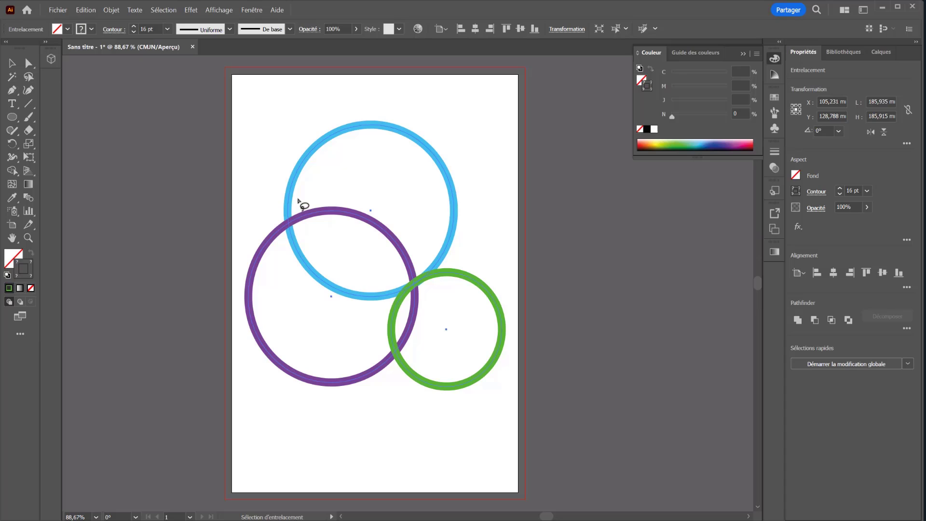
# Lasso the left crossing of the blue and purple rings to bring the blue ring in front there.
pyautogui.moveTo(297, 198)
pyautogui.mouseDown()
pyautogui.moveTo(270, 207)
pyautogui.moveTo(270, 232)
pyautogui.moveTo(278, 245)
pyautogui.moveTo(306, 249)
pyautogui.moveTo(323, 234)
pyautogui.moveTo(320, 204)
pyautogui.moveTo(298, 198)
pyautogui.mouseUp()
pyautogui.moveTo(303, 198)
pyautogui.mouseDown()
pyautogui.moveTo(280, 211)
pyautogui.moveTo(291, 247)
pyautogui.moveTo(311, 230)
pyautogui.moveTo(313, 200)
pyautogui.mouseUp()
# Lasso the spot where all three rings cross and bring the purple ring to the front there.
pyautogui.moveTo(400, 274)
pyautogui.mouseDown()
pyautogui.moveTo(399, 310)
pyautogui.moveTo(433, 305)
pyautogui.moveTo(435, 254)
pyautogui.moveTo(415, 246)
pyautogui.mouseUp()
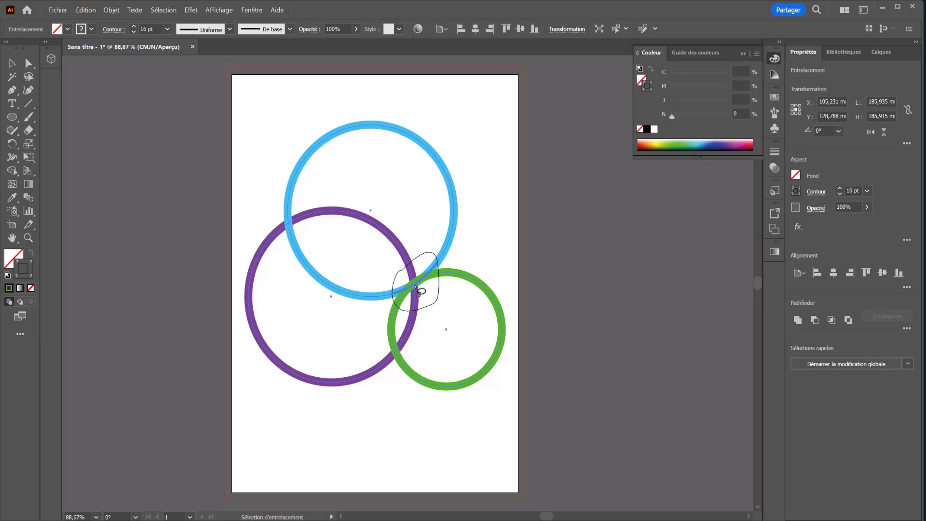
pyautogui.hotkey('ctrl', '+')
pyautogui.hotkey('ctrl', '+')
pyautogui.hotkey('ctrl', '+')
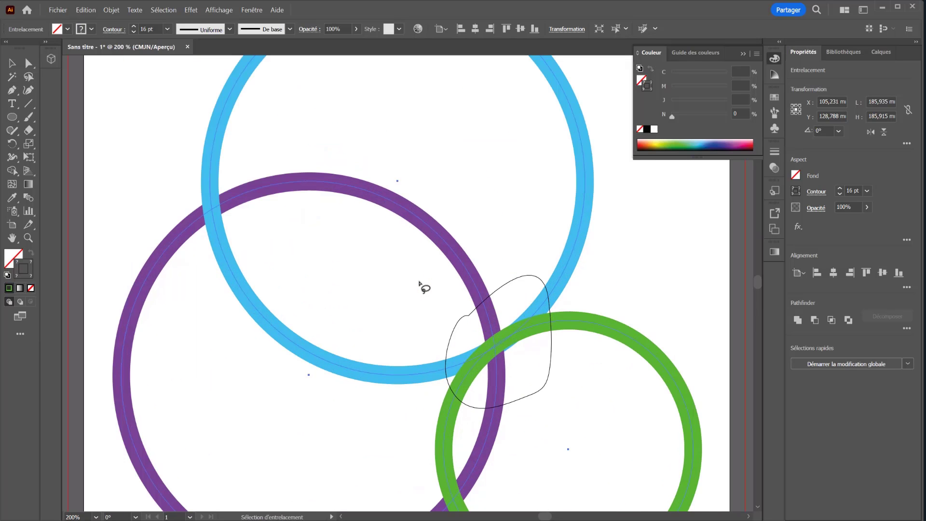
pyautogui.moveTo(519, 314)
pyautogui.mouseDown()
pyautogui.moveTo(405, 275)
pyautogui.moveTo(372, 238)
pyautogui.mouseUp()
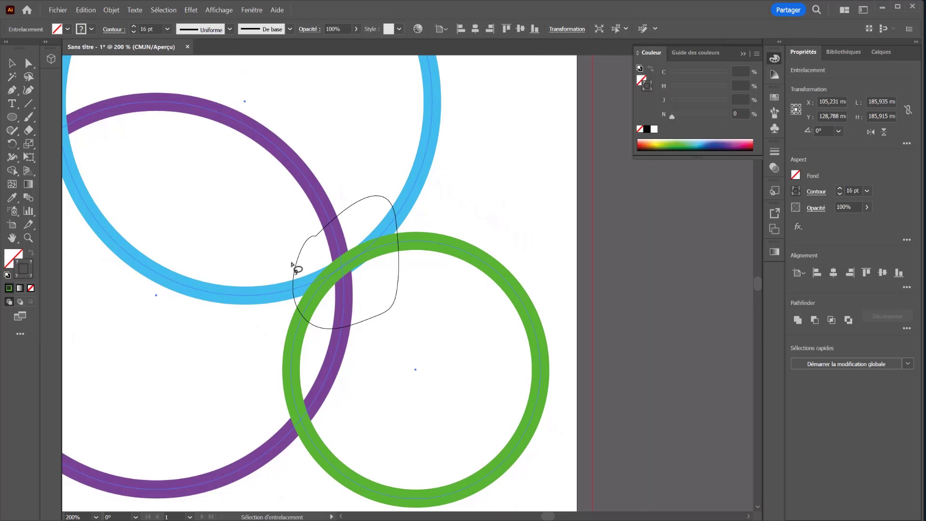
pyautogui.click(340, 250)
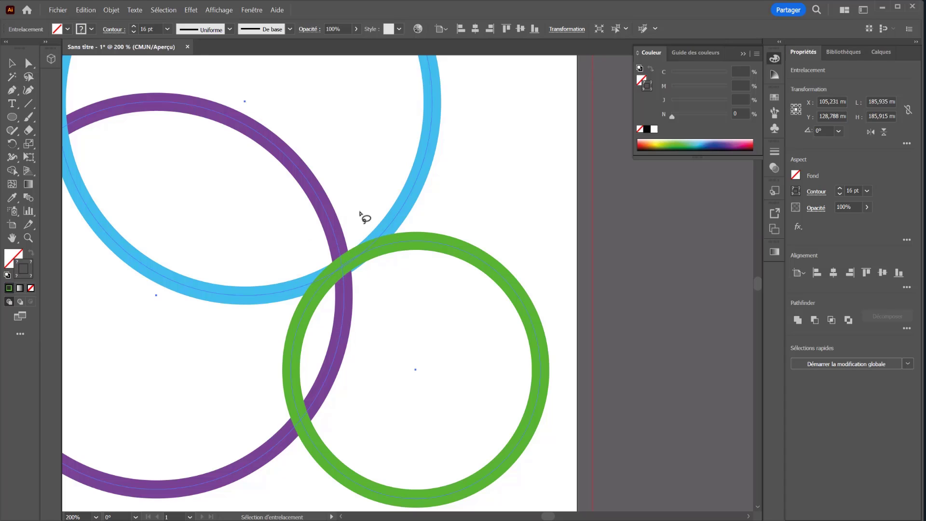
pyautogui.moveTo(361, 213)
pyautogui.mouseDown()
pyautogui.moveTo(339, 226)
pyautogui.moveTo(309, 277)
pyautogui.moveTo(317, 337)
pyautogui.moveTo(386, 332)
pyautogui.moveTo(391, 236)
pyautogui.moveTo(358, 210)
pyautogui.mouseUp()
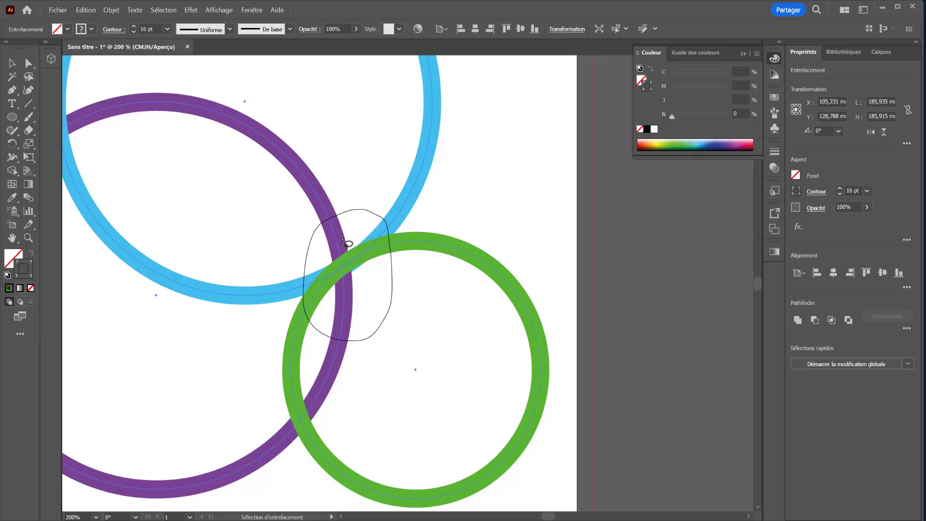
pyautogui.click(334, 239)
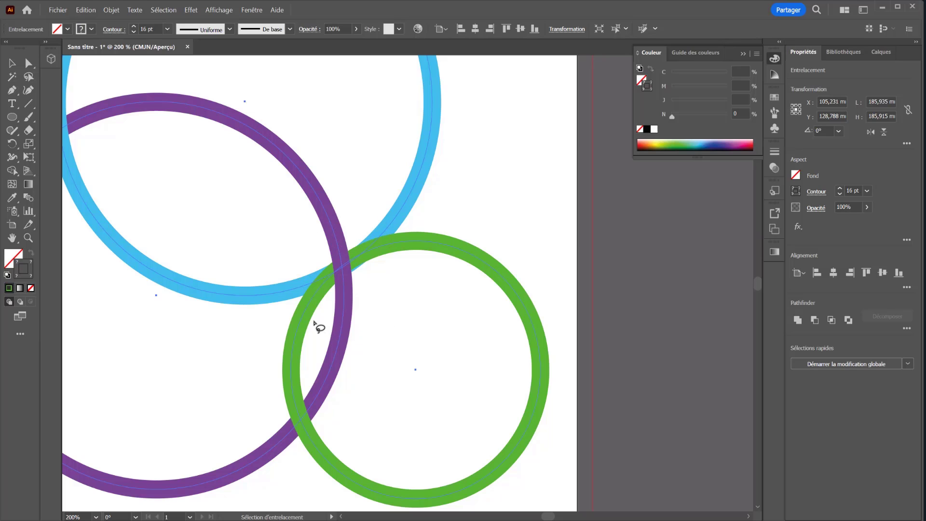
# Try bringing the blue ring to the front within a lassoed area around the triple crossing.
pyautogui.moveTo(366, 204)
pyautogui.mouseDown()
pyautogui.moveTo(344, 209)
pyautogui.moveTo(298, 260)
pyautogui.moveTo(297, 334)
pyautogui.moveTo(336, 359)
pyautogui.moveTo(376, 308)
pyautogui.moveTo(377, 223)
pyautogui.moveTo(367, 206)
pyautogui.mouseUp()
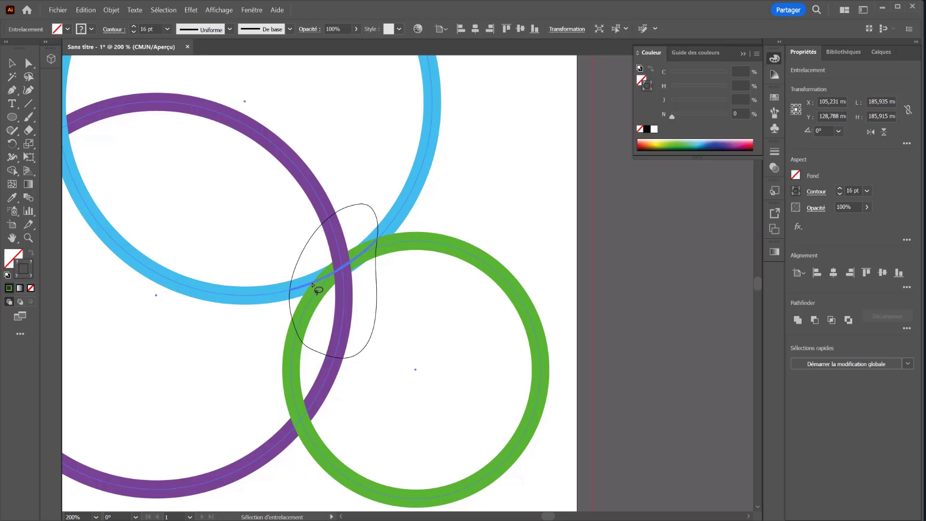
pyautogui.click(313, 285)
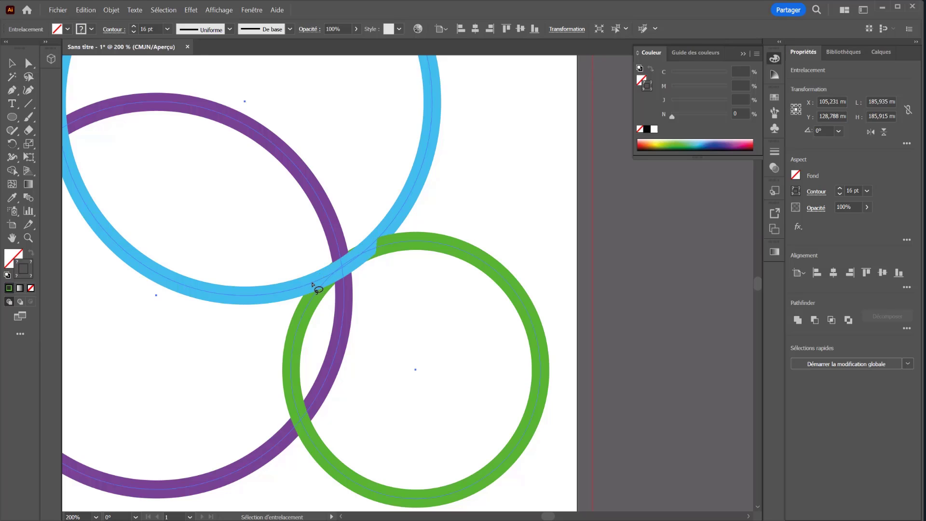
pyautogui.click(380, 251)
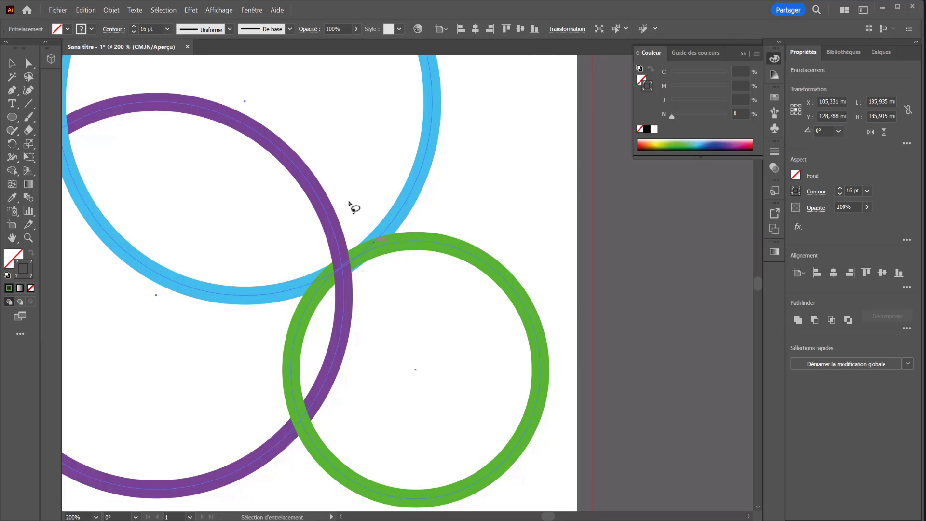
# Lasso the area where all three rings cross to bring the blue ring forward there, followed by the purple ring.
pyautogui.moveTo(296, 210)
pyautogui.mouseDown()
pyautogui.moveTo(248, 302)
pyautogui.moveTo(271, 328)
pyautogui.moveTo(321, 351)
pyautogui.moveTo(380, 349)
pyautogui.moveTo(410, 329)
pyautogui.moveTo(447, 248)
pyautogui.moveTo(447, 215)
pyautogui.moveTo(400, 185)
pyautogui.moveTo(290, 200)
pyautogui.moveTo(318, 186)
pyautogui.mouseUp()
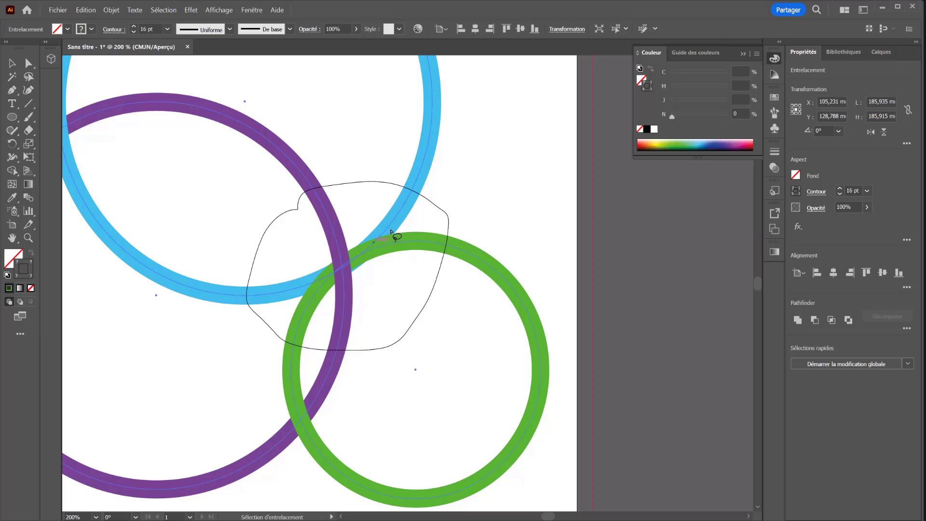
pyautogui.click(303, 290)
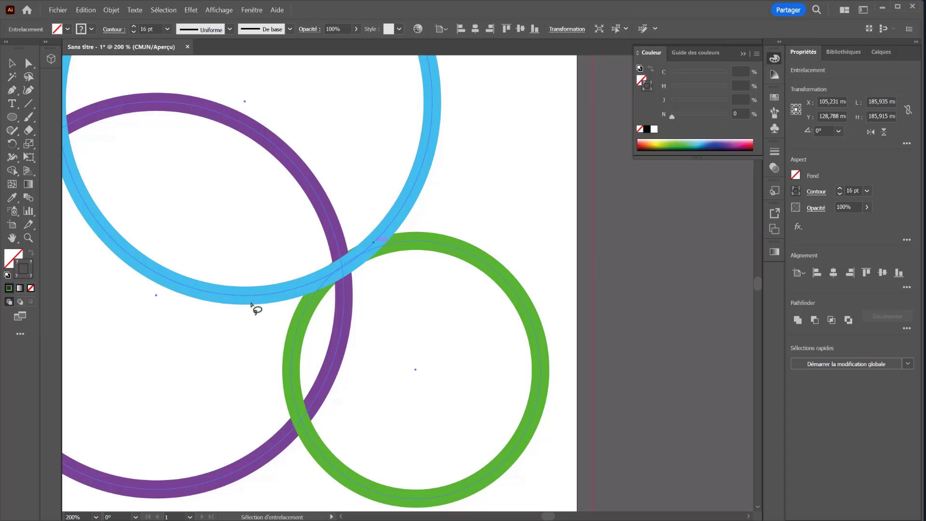
pyautogui.moveTo(295, 241)
pyautogui.mouseDown()
pyautogui.moveTo(270, 310)
pyautogui.moveTo(297, 350)
pyautogui.moveTo(380, 354)
pyautogui.moveTo(460, 240)
pyautogui.moveTo(453, 184)
pyautogui.moveTo(331, 192)
pyautogui.moveTo(277, 236)
pyautogui.moveTo(296, 241)
pyautogui.mouseUp()
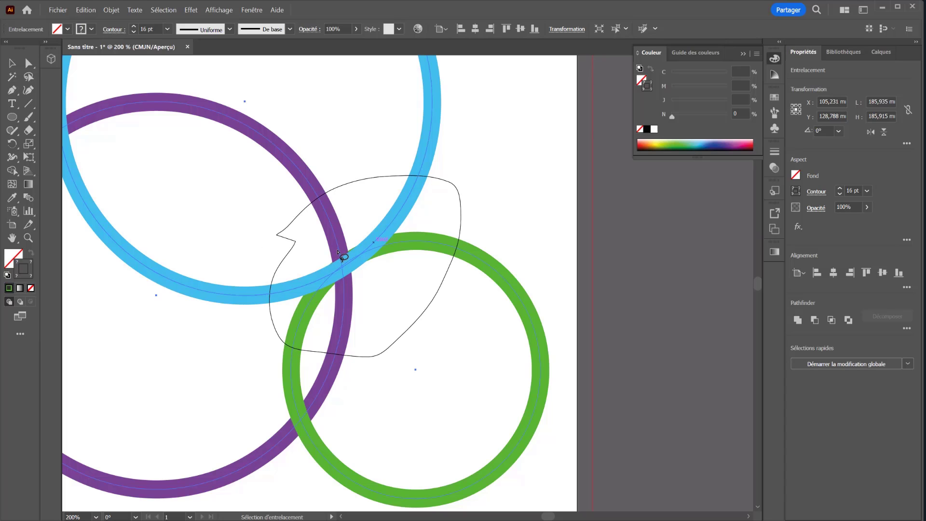
pyautogui.click(341, 254)
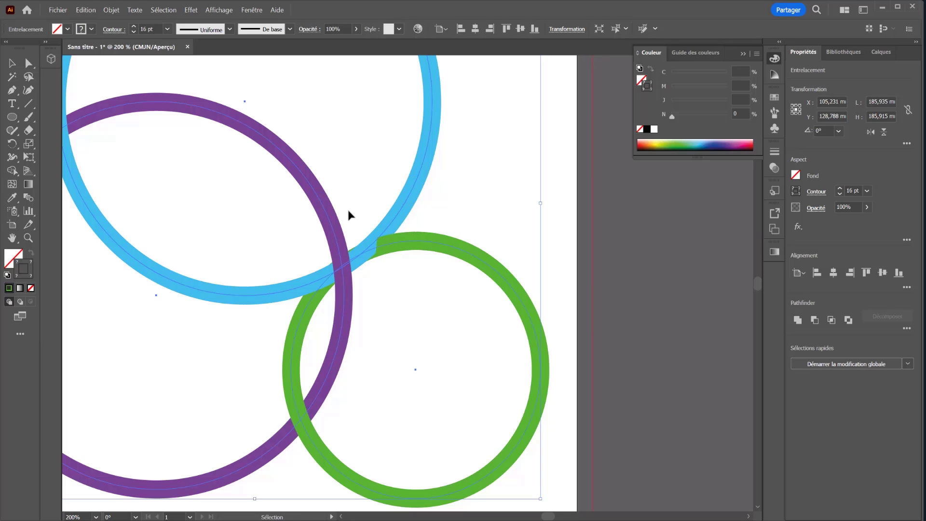
# Try lassoing the triple crossing again to bring the purple ring to the front and reorder the green ring there.
pyautogui.moveTo(482, 184)
pyautogui.mouseDown()
pyautogui.moveTo(289, 198)
pyautogui.moveTo(263, 262)
pyautogui.moveTo(270, 331)
pyautogui.moveTo(332, 348)
pyautogui.moveTo(439, 298)
pyautogui.moveTo(483, 207)
pyautogui.moveTo(482, 184)
pyautogui.mouseUp()
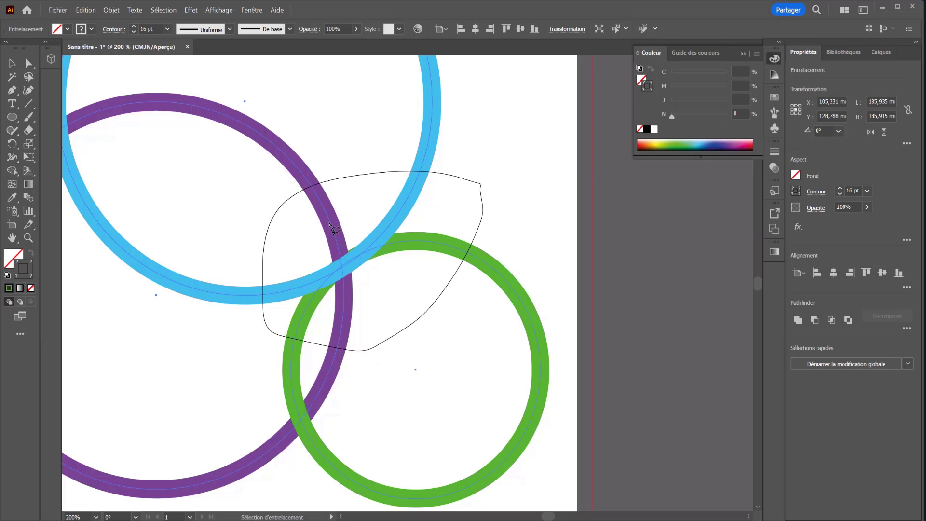
pyautogui.click(336, 230)
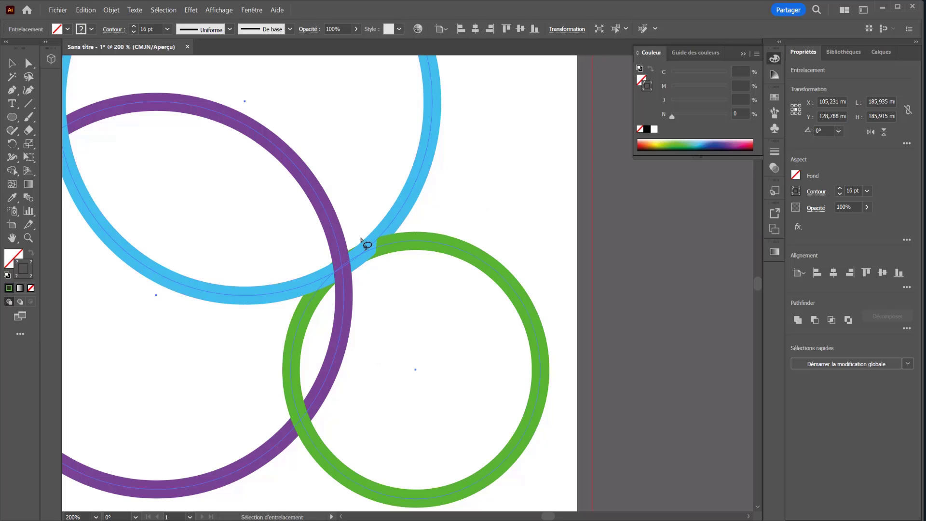
pyautogui.moveTo(452, 204)
pyautogui.mouseDown()
pyautogui.moveTo(255, 253)
pyautogui.moveTo(280, 361)
pyautogui.moveTo(460, 276)
pyautogui.moveTo(454, 199)
pyautogui.mouseUp()
pyautogui.click(363, 262)
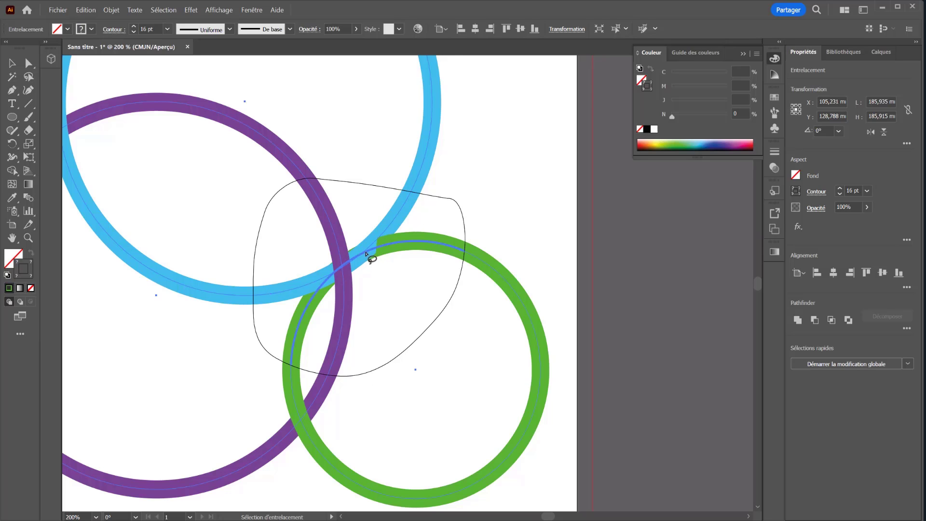
pyautogui.press('Escape')
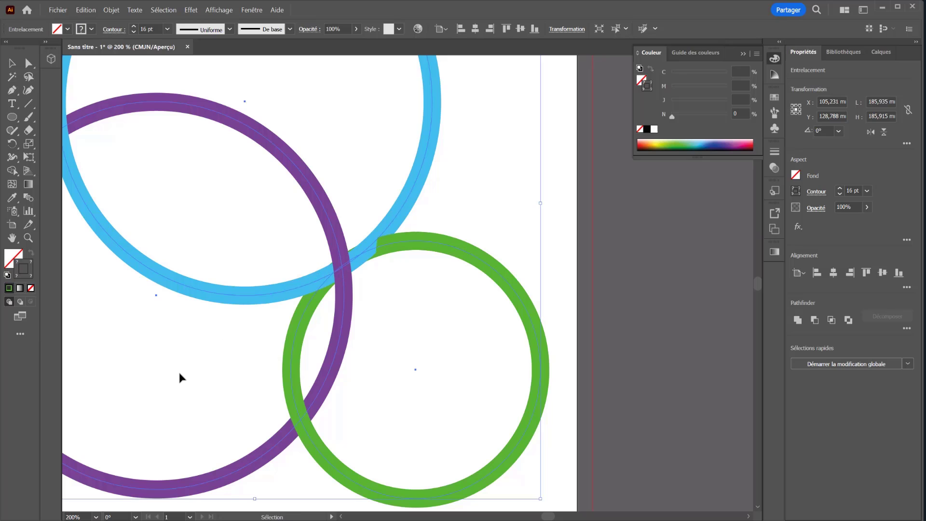
# Undo the ring reordering and the three-ring intertwine object, returning to separate circles.
pyautogui.hotkey('ctrl', 'z')
pyautogui.hotkey('ctrl', 'z')
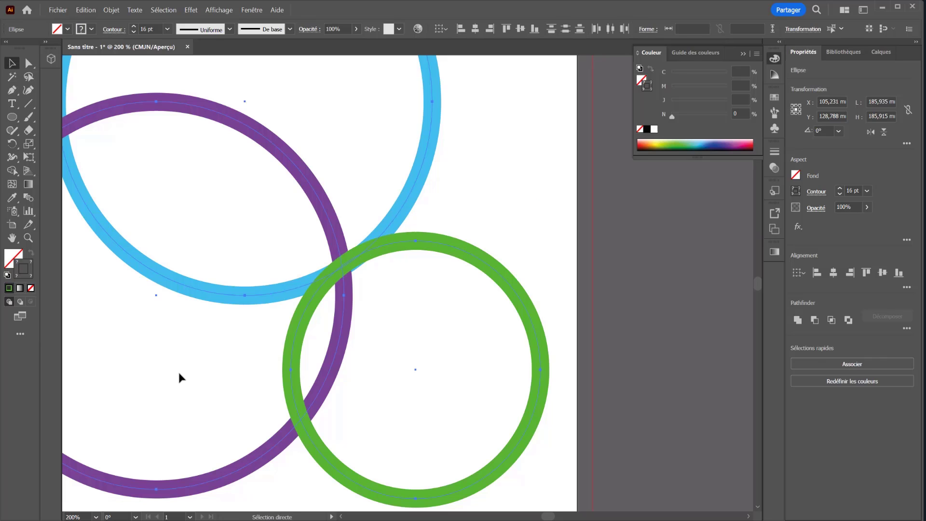
pyautogui.hotkey('ctrl', 'z')
pyautogui.hotkey('ctrl', 'z')
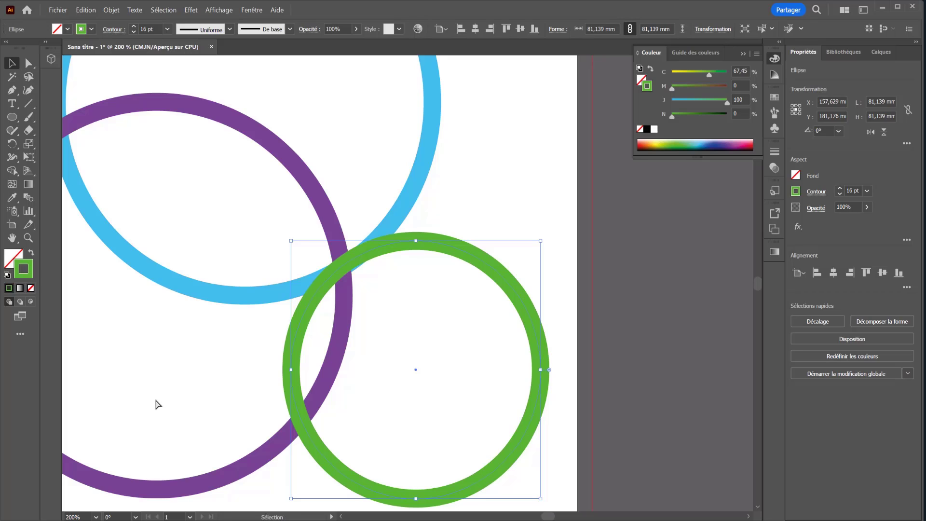
# Select only the blue and purple rings and make an intertwine (Entrelacement) object from them.
pyautogui.scroll(2, 173, 386)
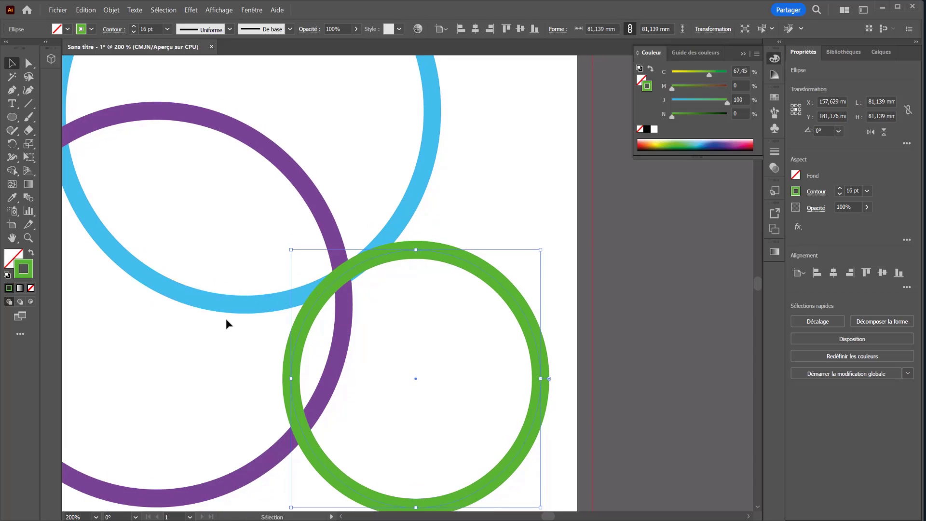
pyautogui.click(226, 361)
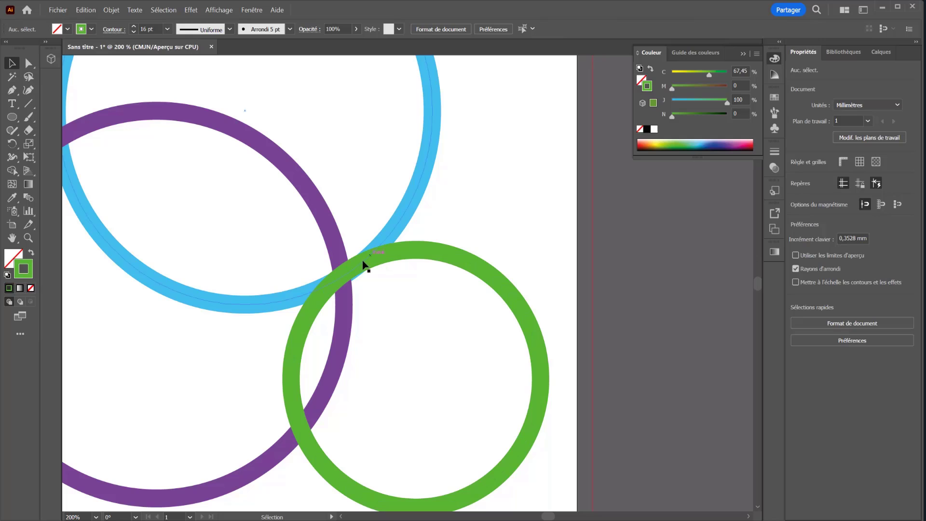
pyautogui.moveTo(222, 147); pyautogui.dragTo(431, 306)
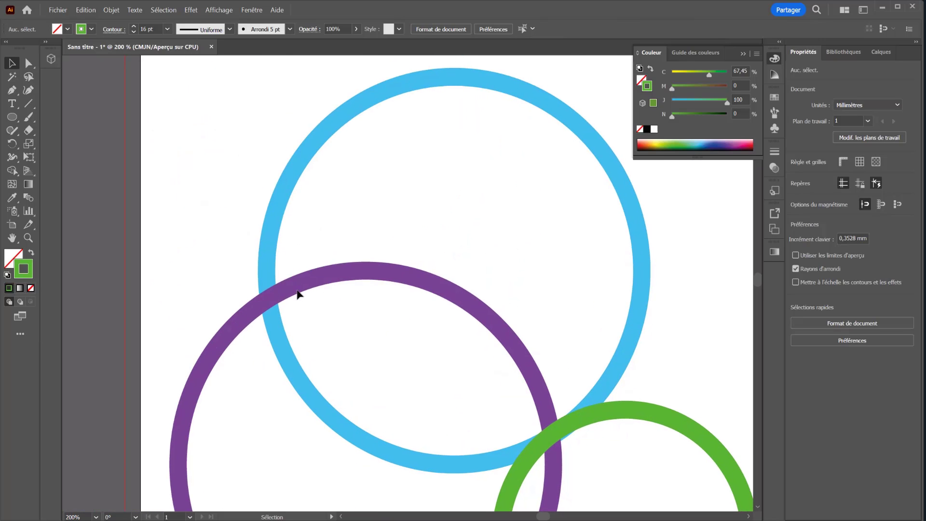
pyautogui.moveTo(227, 238); pyautogui.dragTo(281, 292)
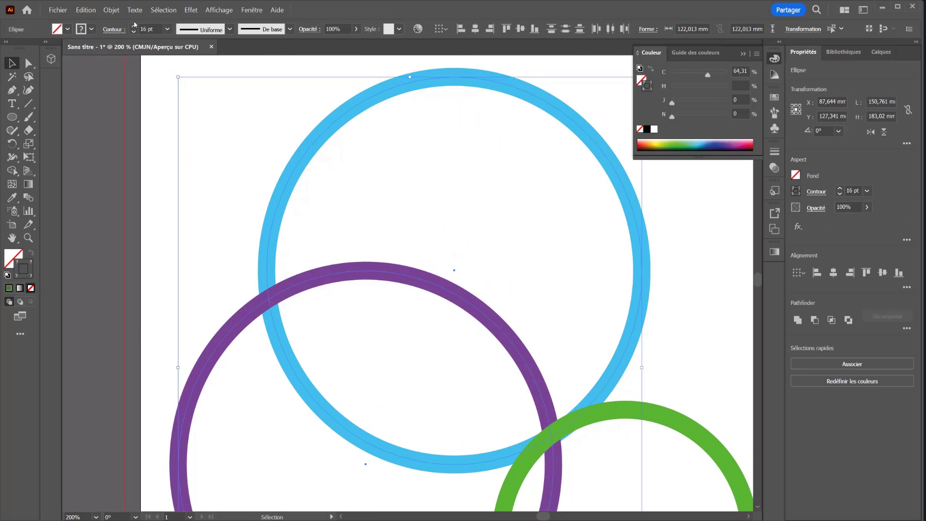
pyautogui.click(111, 10)
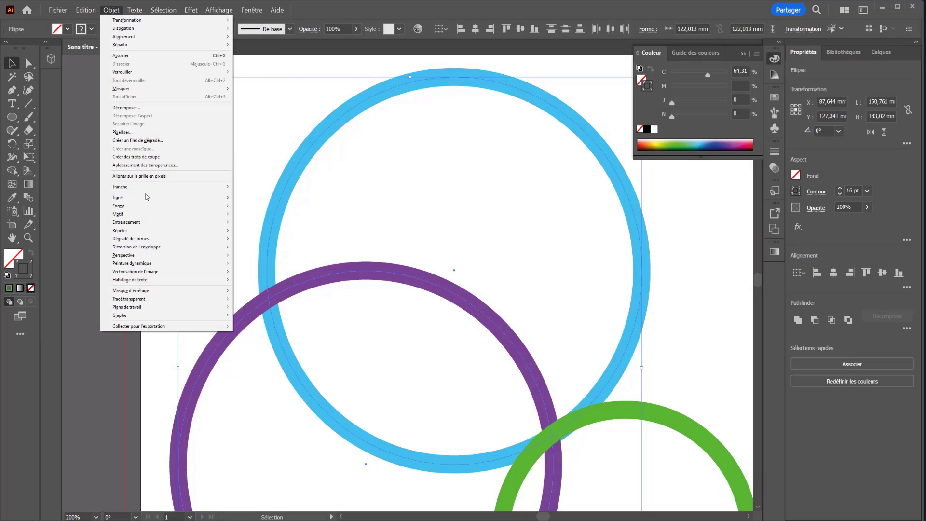
pyautogui.moveTo(153, 223)
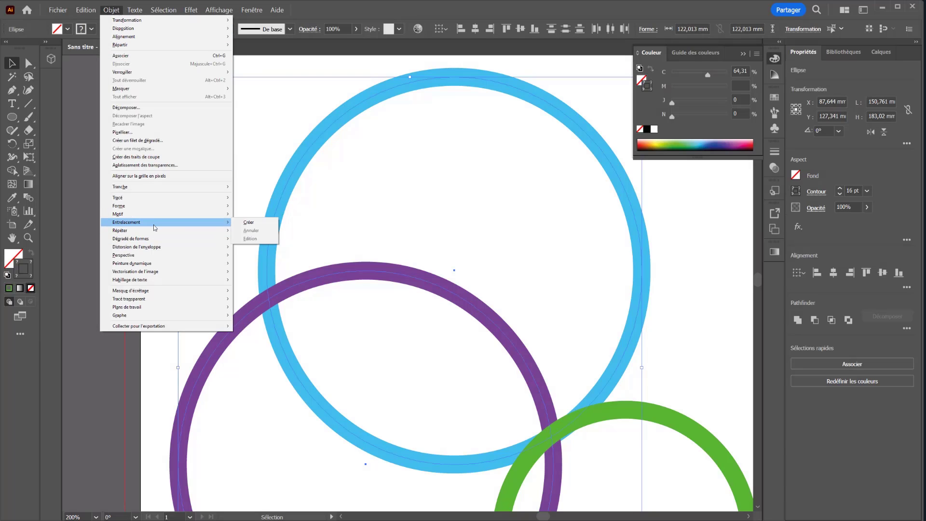
pyautogui.click(249, 223)
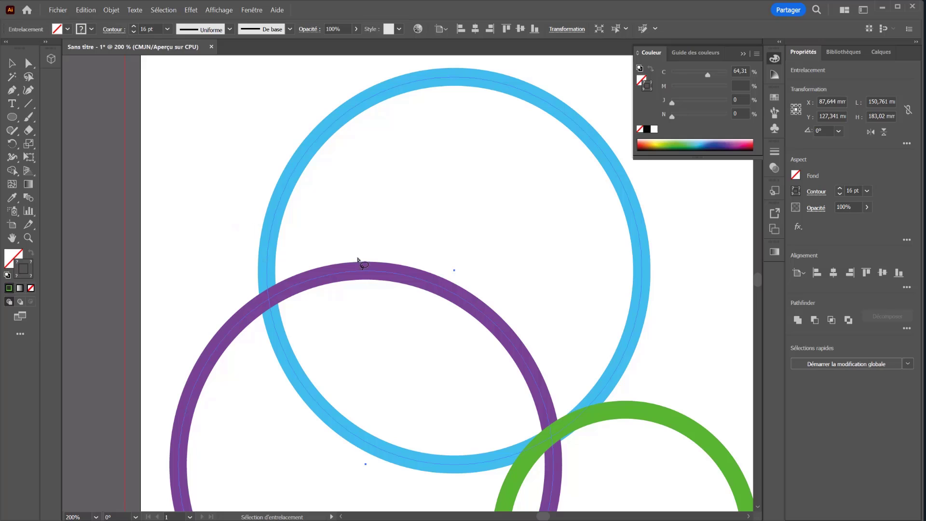
# Try lassoing around the purple and green crossing in the two-ring intertwine object, and select the green ring.
pyautogui.scroll(-4, 364, 362)
pyautogui.hscroll(5, 364, 361)
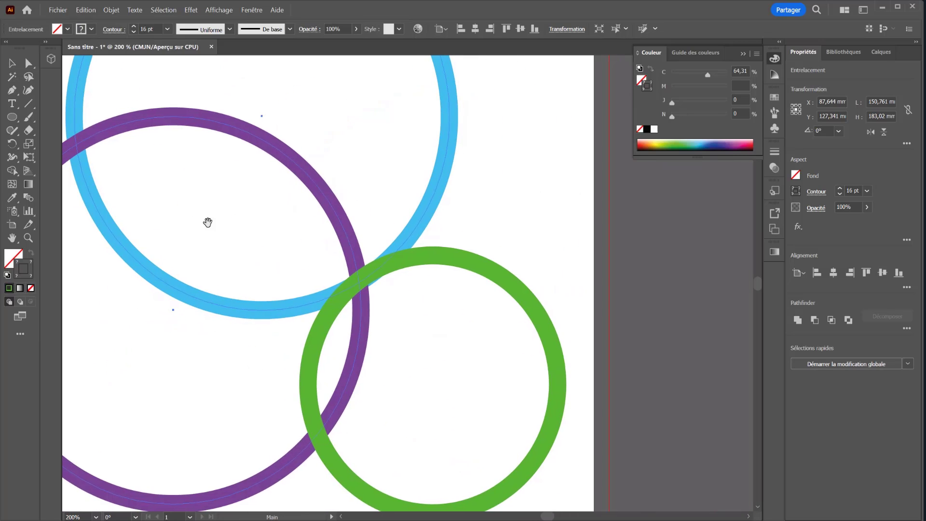
pyautogui.moveTo(418, 399)
pyautogui.mouseDown()
pyautogui.moveTo(286, 371)
pyautogui.moveTo(269, 453)
pyautogui.moveTo(322, 478)
pyautogui.moveTo(382, 423)
pyautogui.moveTo(392, 399)
pyautogui.mouseUp()
pyautogui.press('Escape')
pyautogui.click(334, 464)
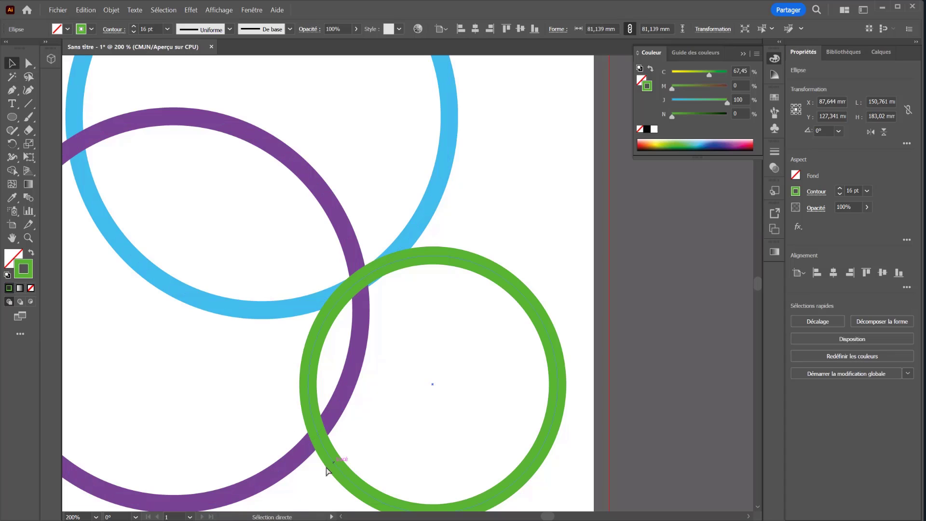
# Select all rings together and try lassoing the lower purple and green crossing with the Lasso tool.
pyautogui.moveTo(399, 411); pyautogui.dragTo(309, 257)
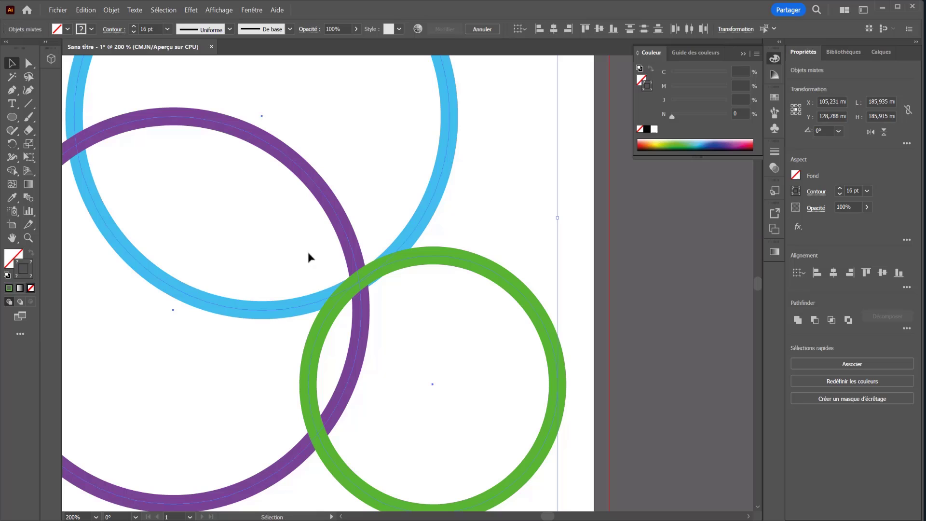
pyautogui.click(113, 9)
pyautogui.moveTo(132, 223)
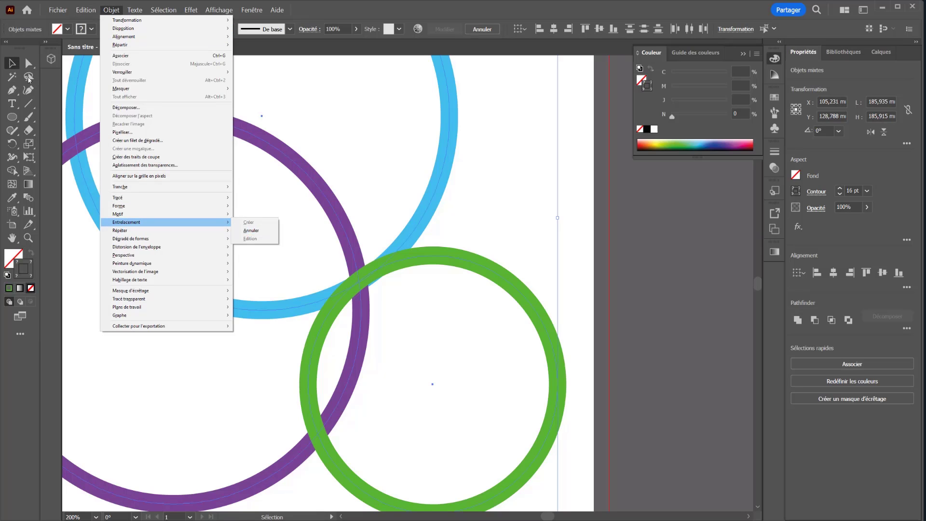
pyautogui.click(28, 77)
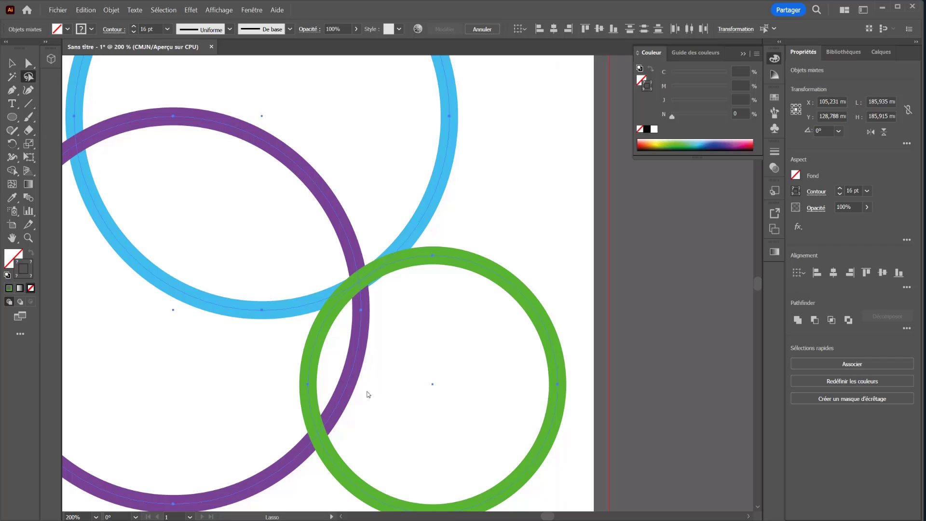
pyautogui.moveTo(369, 395)
pyautogui.mouseDown()
pyautogui.moveTo(307, 386)
pyautogui.moveTo(293, 425)
pyautogui.moveTo(313, 481)
pyautogui.moveTo(374, 416)
pyautogui.mouseUp()
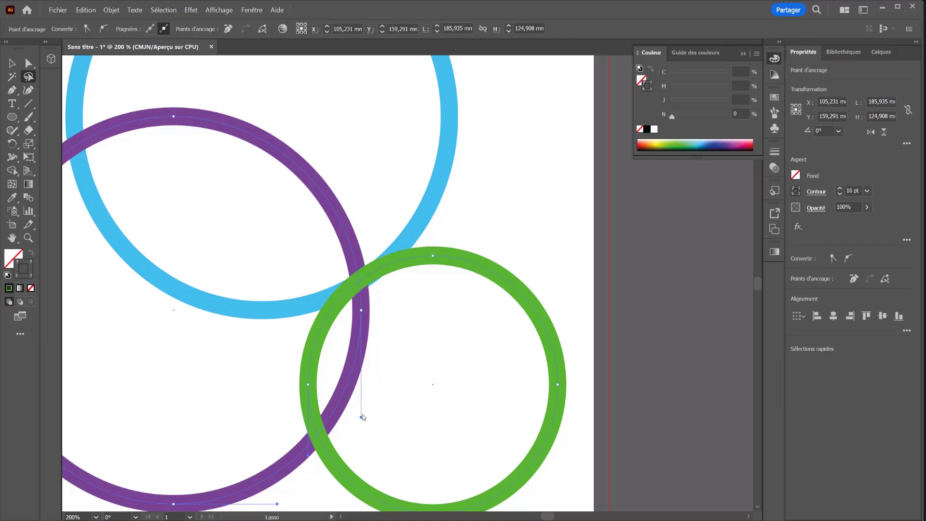
# Make an intertwine object from all three rings and bring the purple ring in front at its lower crossing with the green ring.
pyautogui.hotkey('ctrl', 'a')
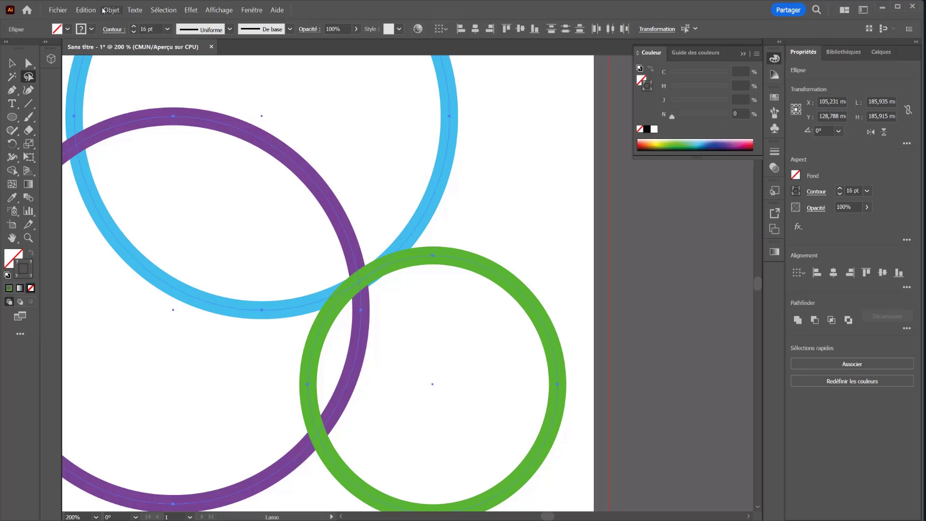
pyautogui.click(105, 11)
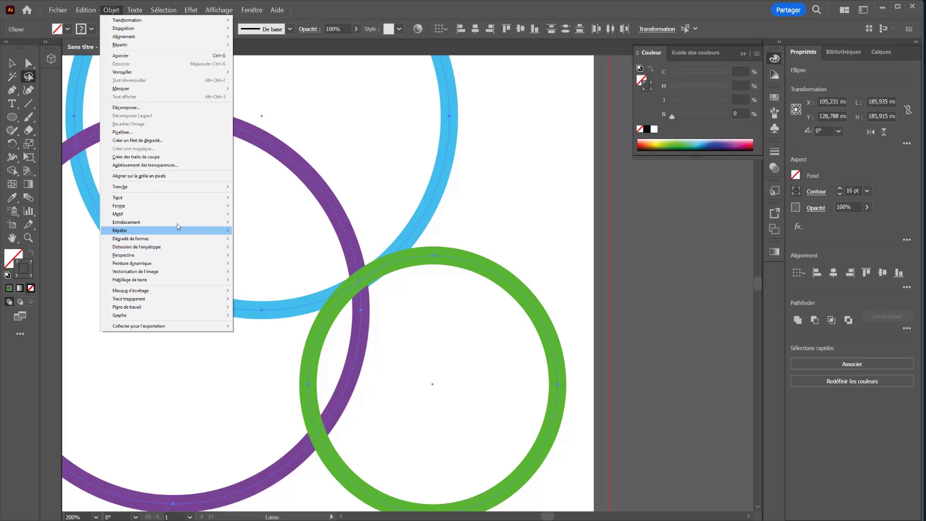
pyautogui.moveTo(184, 222)
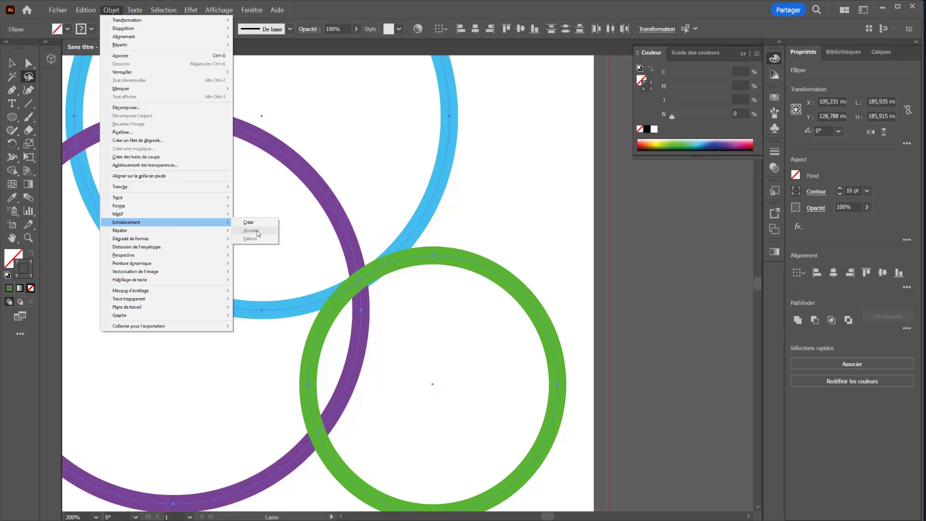
pyautogui.click(248, 223)
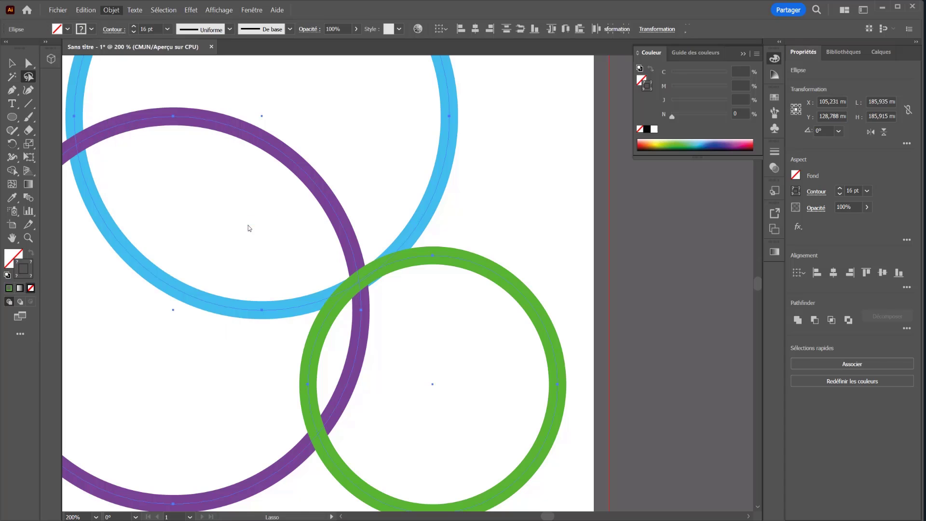
pyautogui.moveTo(379, 423)
pyautogui.mouseDown()
pyautogui.moveTo(291, 406)
pyautogui.moveTo(290, 461)
pyautogui.moveTo(376, 480)
pyautogui.mouseUp()
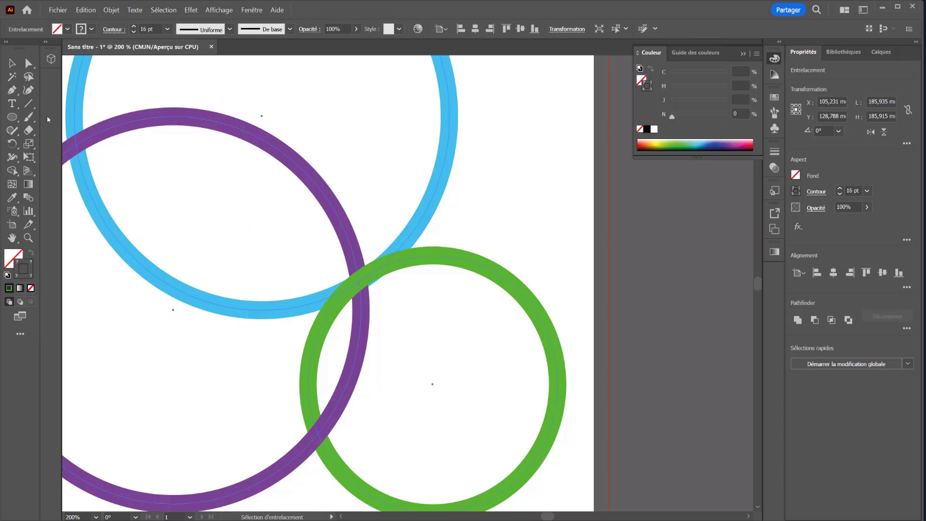
# Deselect the artwork and expand Calque 1 and its Entrelacement object in the layer list to show the ellipses.
pyautogui.click(28, 65)
pyautogui.click(159, 321)
pyautogui.moveTo(426, 412); pyautogui.dragTo(476, 339)
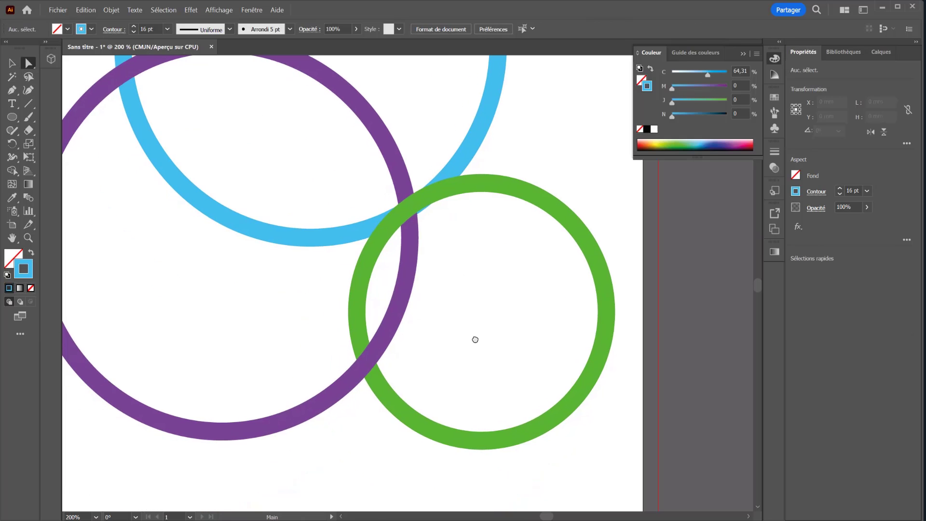
pyautogui.click(882, 53)
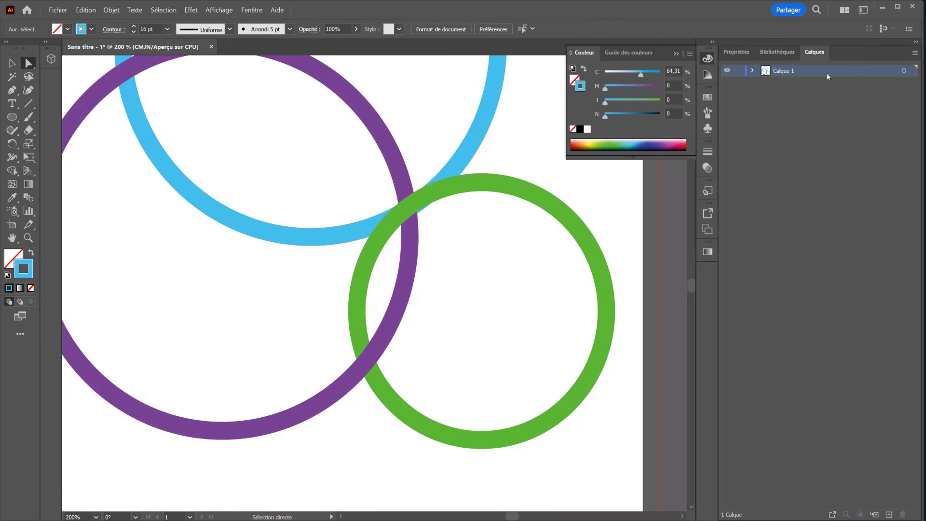
pyautogui.click(753, 72)
pyautogui.click(766, 84)
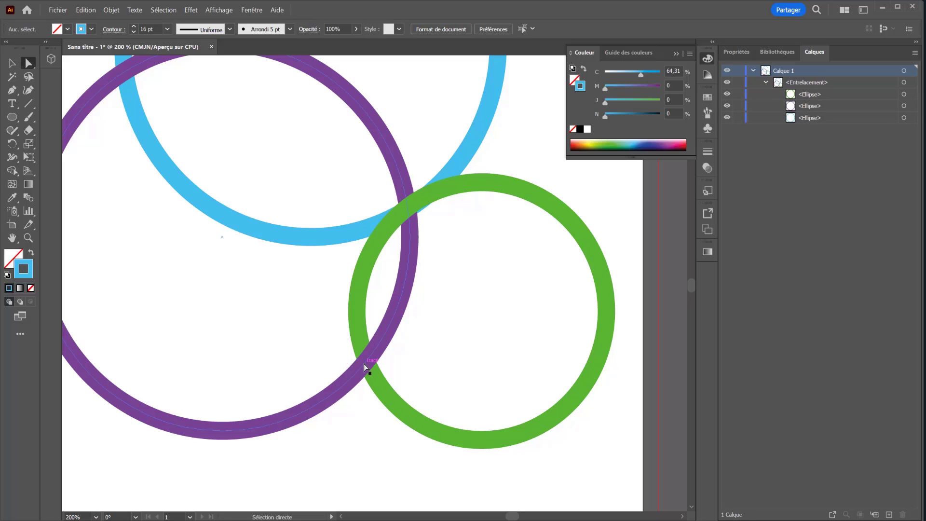
# Select the green ring alone inside the intertwine object using Direct Selection, and clear the selection.
pyautogui.click(381, 388)
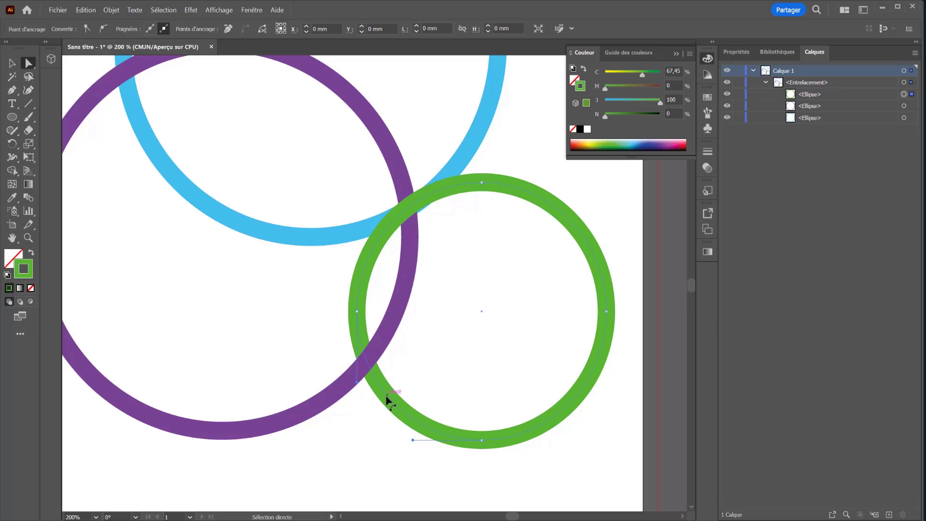
pyautogui.click(550, 200)
pyautogui.press('v')
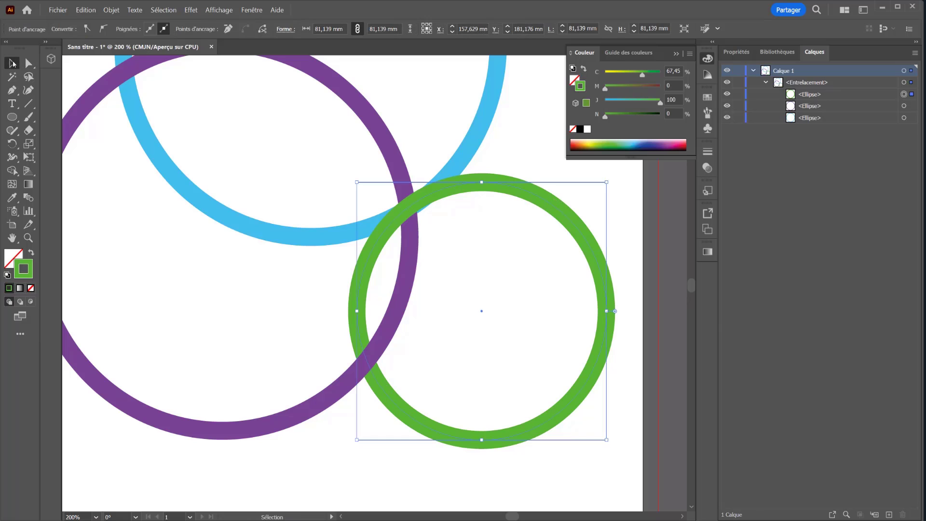
pyautogui.hotkey('ctrl', 'shift', 'a')
# Isolate the intertwine object and move the green ring slightly up and to the right.
pyautogui.doubleClick(405, 416)
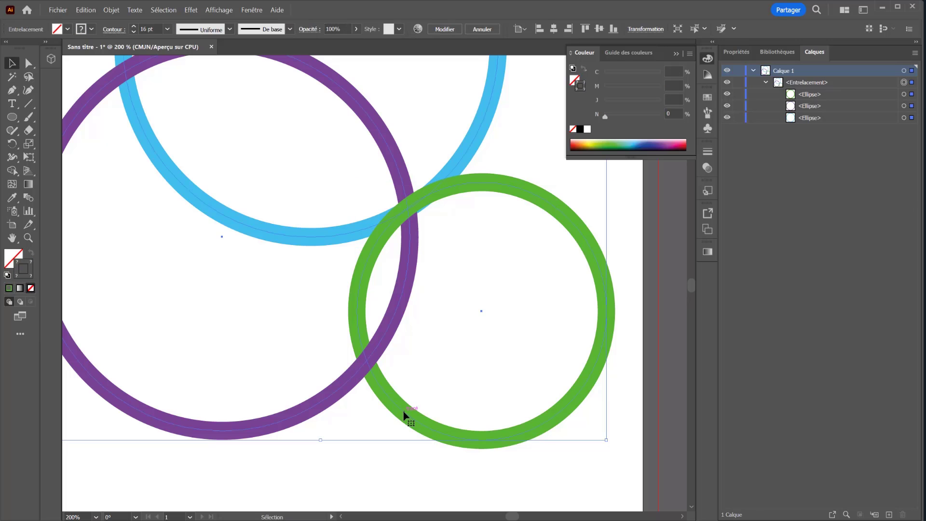
pyautogui.click(405, 416)
pyautogui.moveTo(411, 417); pyautogui.dragTo(440, 404)
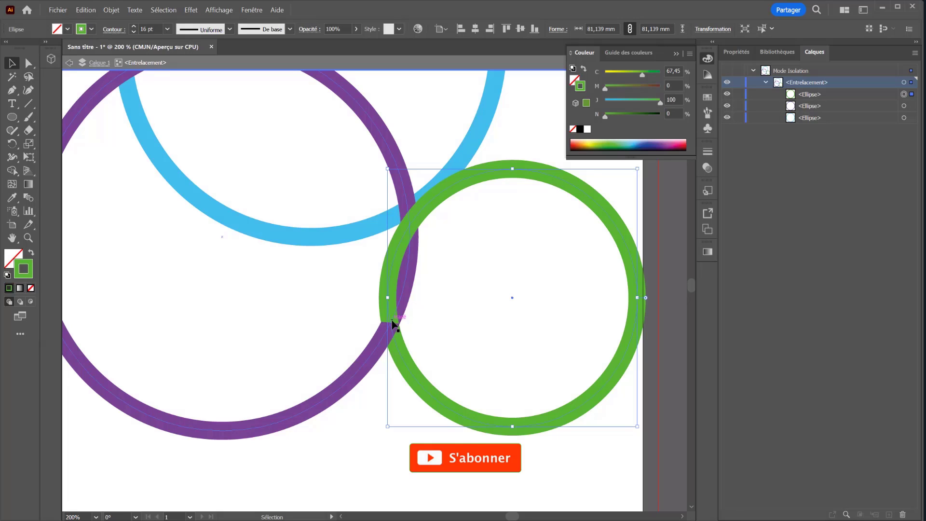
# Move the green ring down and to the left inside the isolated intertwine object, and stretch it horizontally to about 108 mm wide.
pyautogui.moveTo(412, 372); pyautogui.dragTo(387, 386)
pyautogui.click(373, 387)
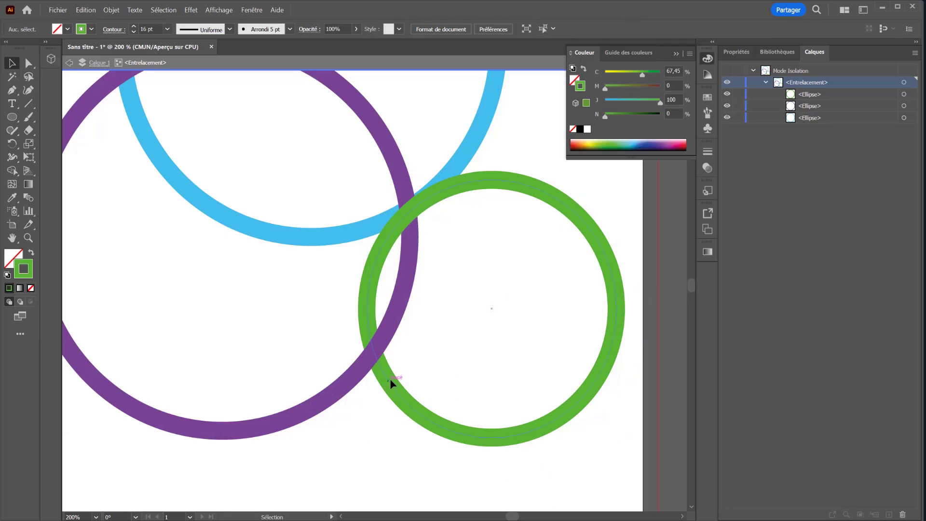
pyautogui.click(387, 383)
pyautogui.moveTo(366, 309); pyautogui.dragTo(286, 312)
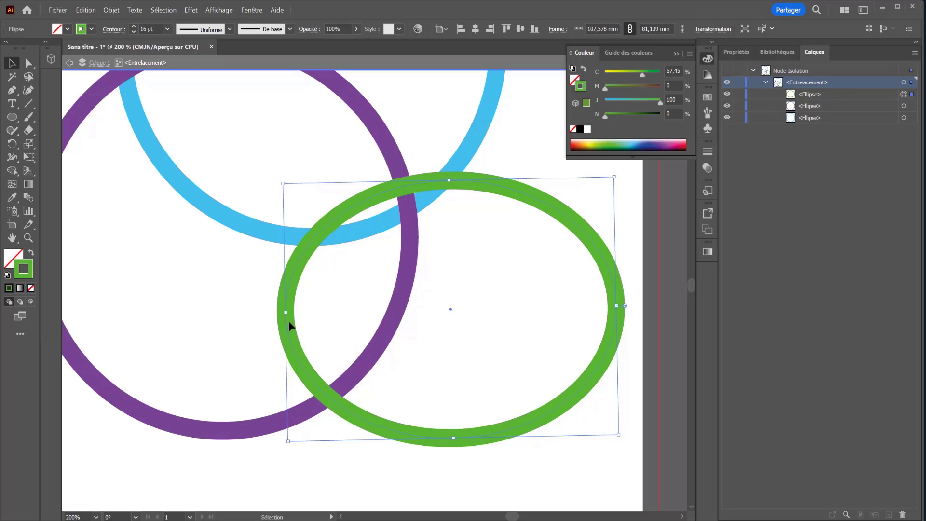
# Undo the stretches and moves made to the green ring, and leave isolation mode completely.
pyautogui.hotkey('ctrl', 'z')
pyautogui.hotkey('ctrl', 'z')
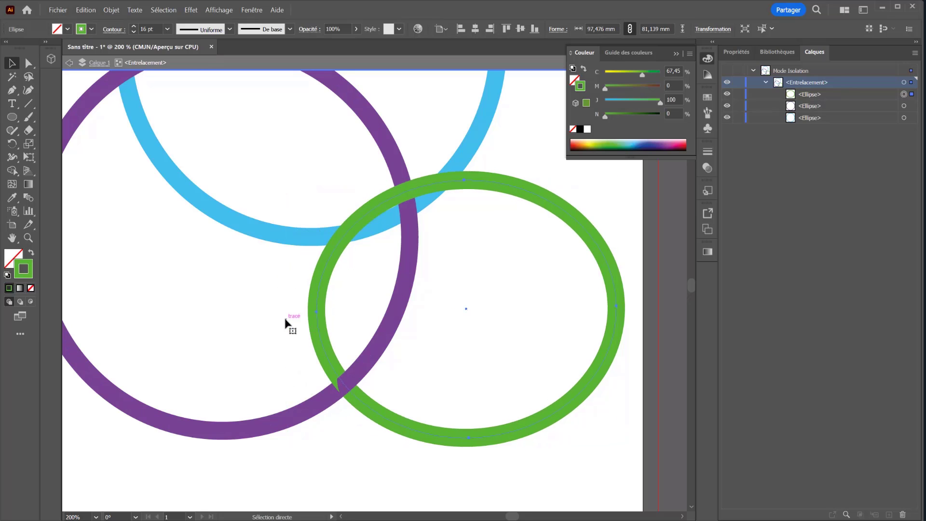
pyautogui.hotkey('ctrl', 'z')
pyautogui.hotkey('ctrl', '-')
pyautogui.hotkey('ctrl', '-')
pyautogui.hotkey('ctrl', '-')
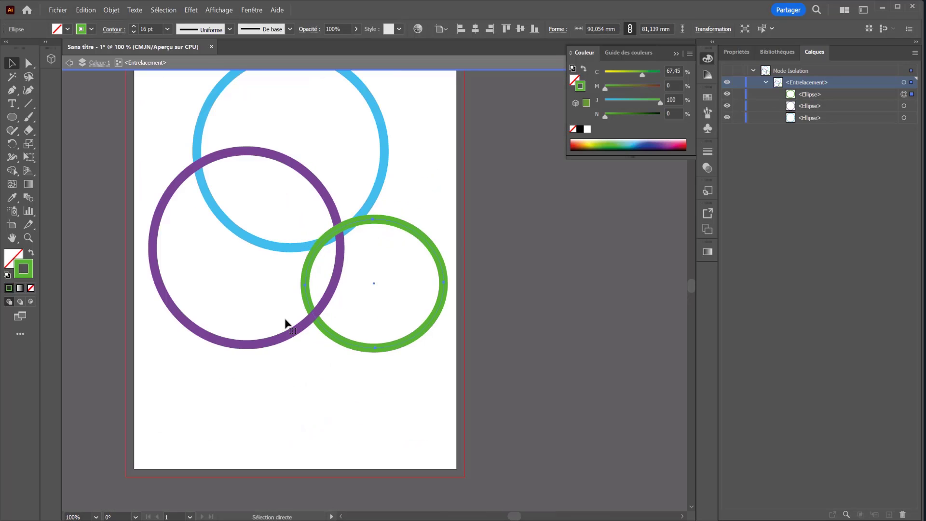
pyautogui.hotkey('ctrl', 'z')
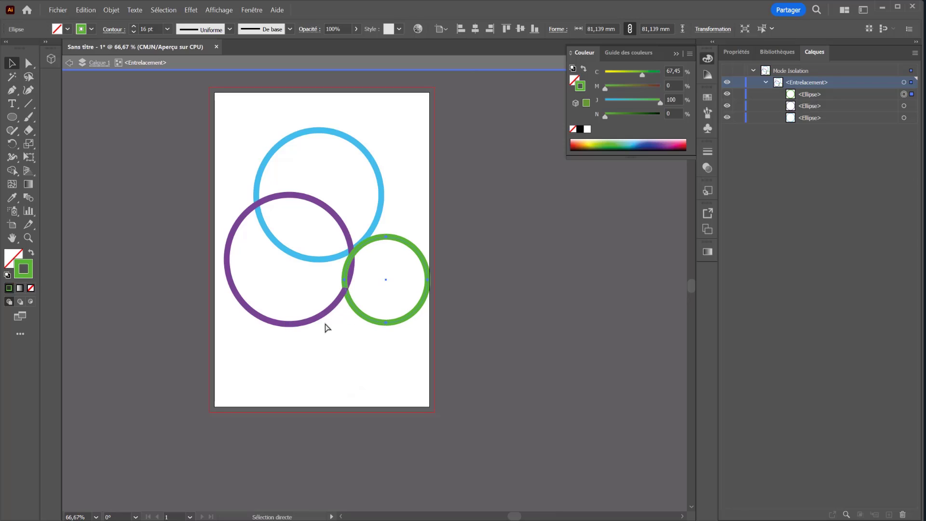
pyautogui.hotkey('ctrl', 'z')
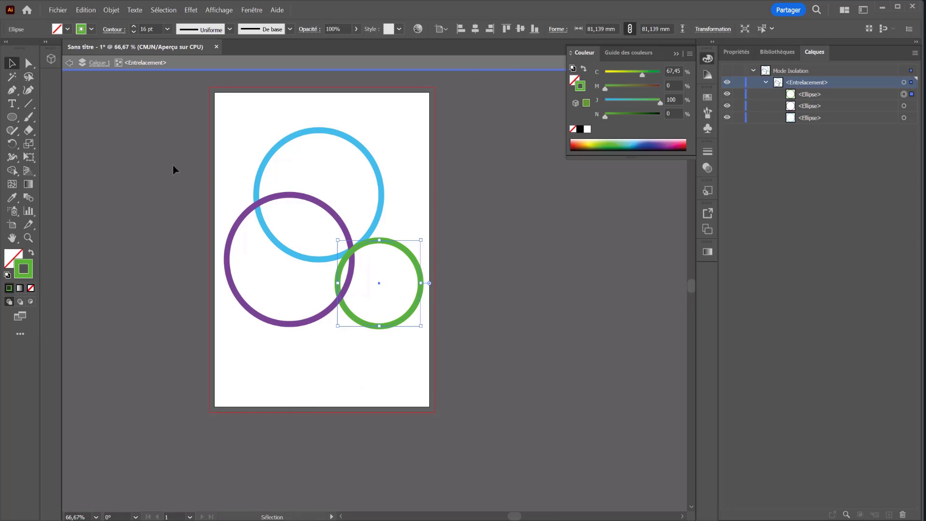
pyautogui.click(66, 64)
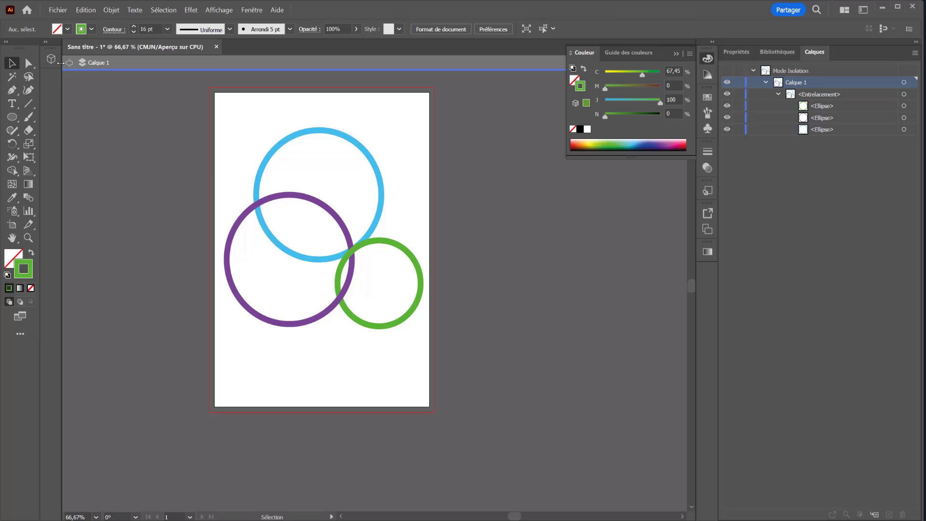
pyautogui.click(68, 65)
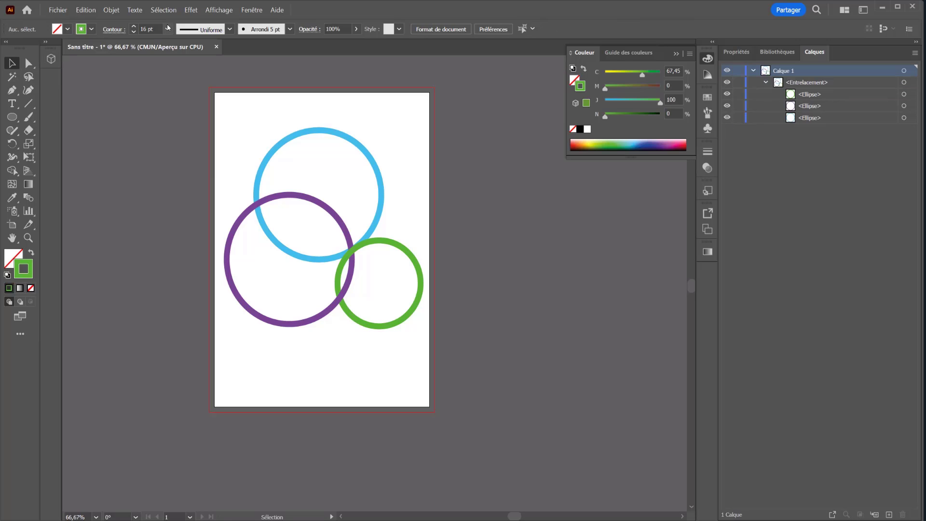
pyautogui.click(834, 83)
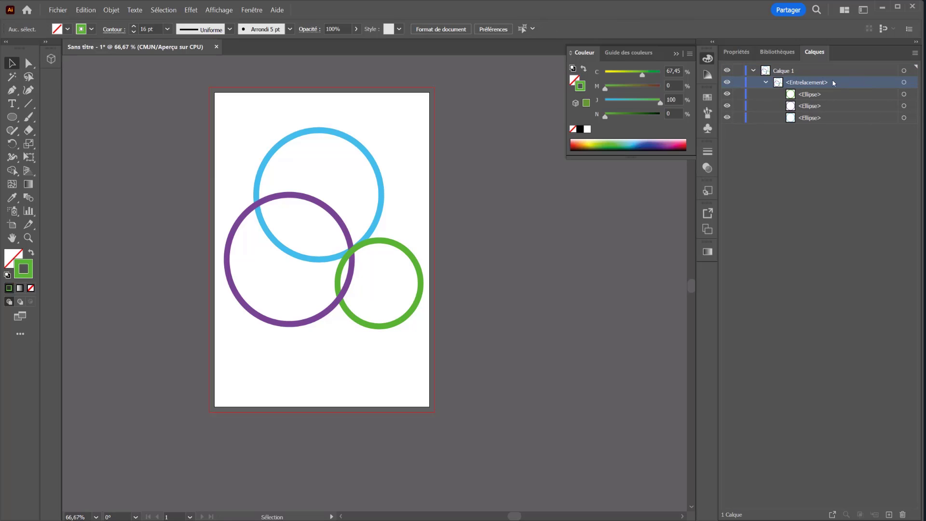
pyautogui.doubleClick(834, 83)
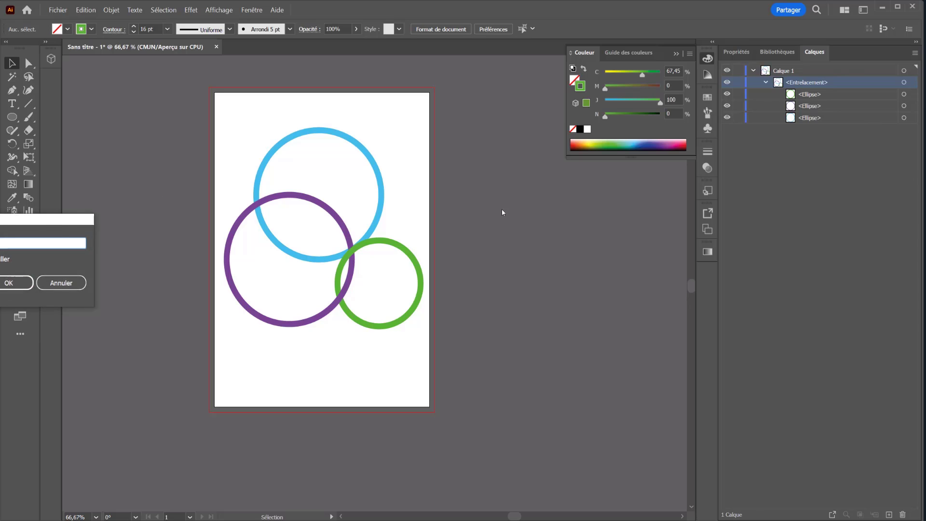
pyautogui.click(61, 283)
# Isolate the intertwine object again and check the availability of the Entrelacement commands with no ring selected.
pyautogui.click(383, 244)
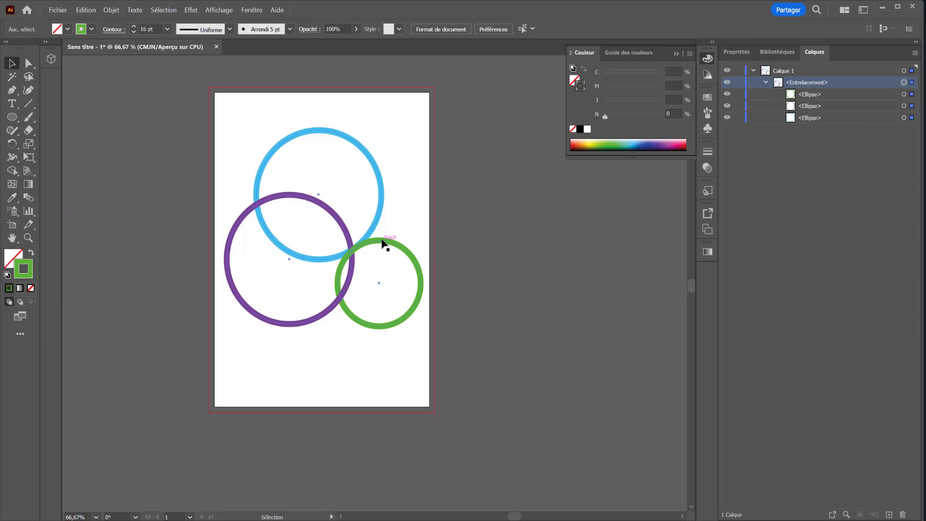
pyautogui.doubleClick(383, 243)
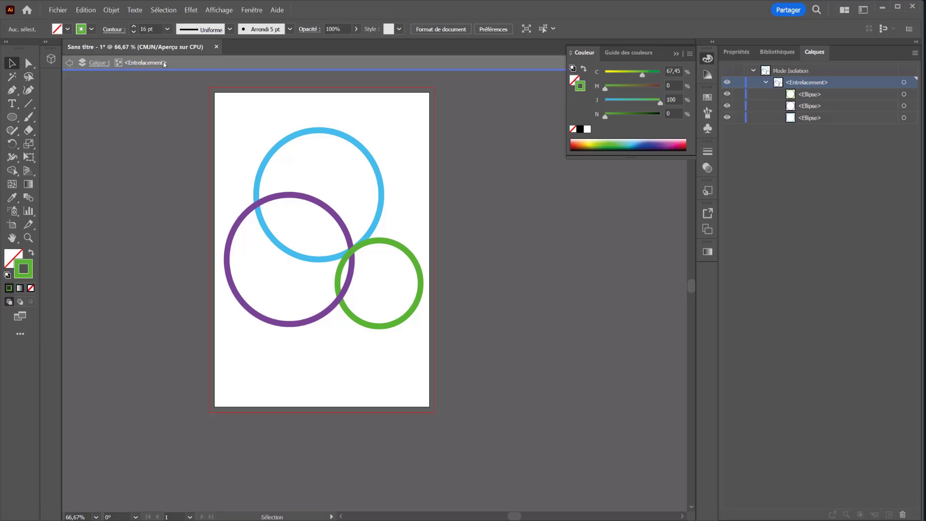
pyautogui.click(112, 10)
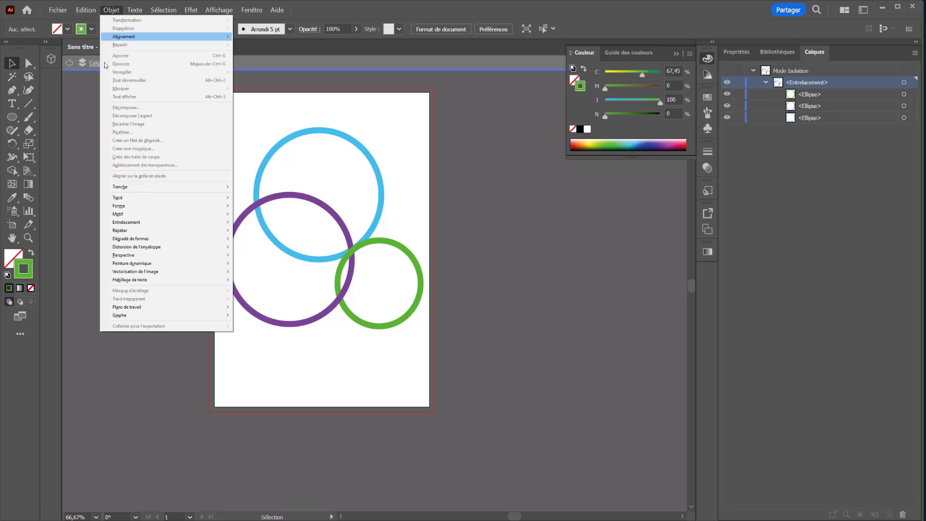
pyautogui.moveTo(136, 224)
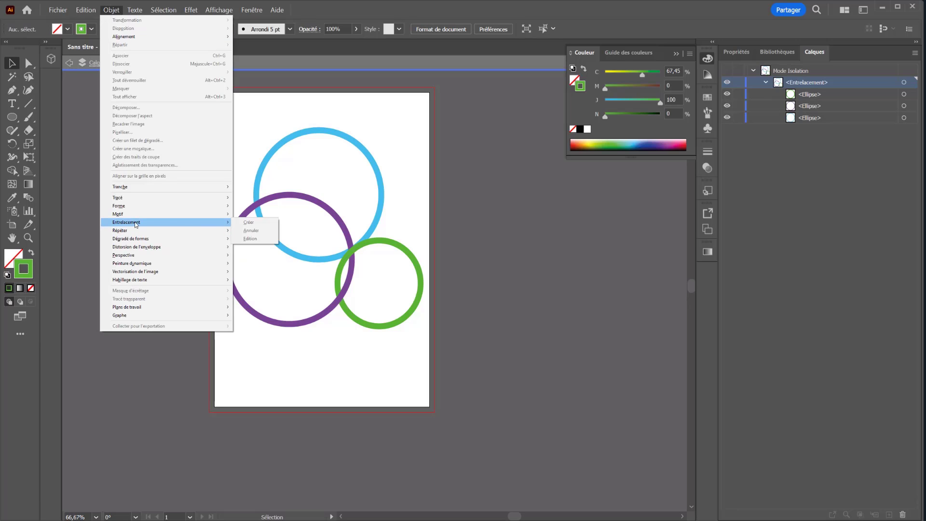
# Select all three isolated rings, check the availability of the Entrelacement commands for them, and exit isolation mode.
pyautogui.moveTo(474, 125); pyautogui.dragTo(227, 348)
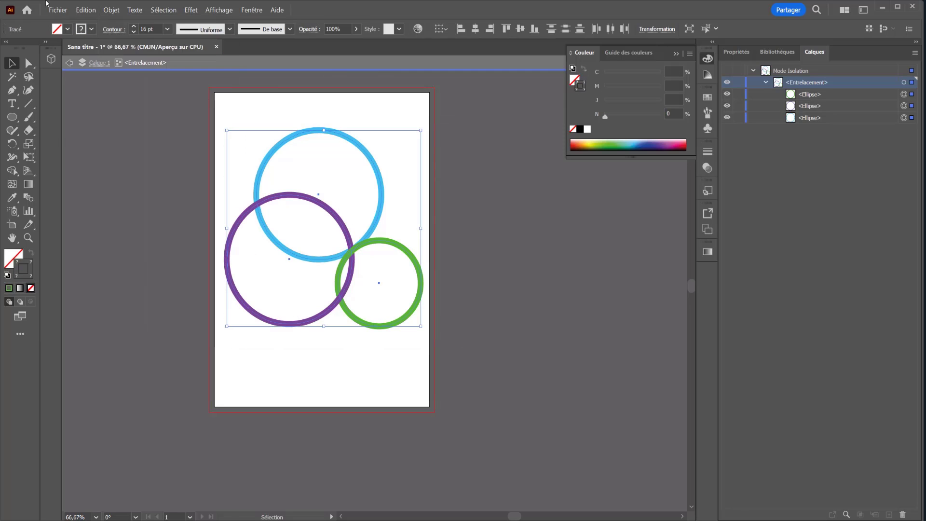
pyautogui.click(112, 10)
pyautogui.moveTo(208, 224)
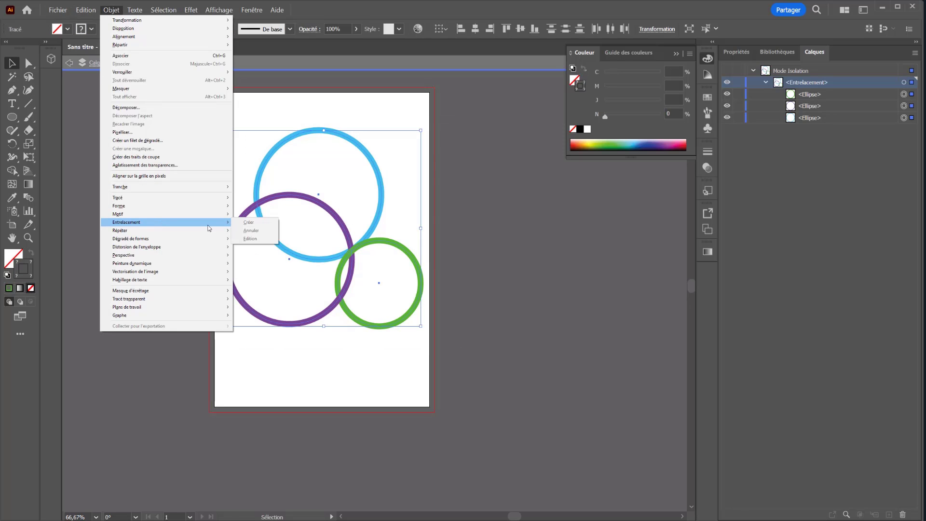
pyautogui.click(332, 405)
pyautogui.click(70, 62)
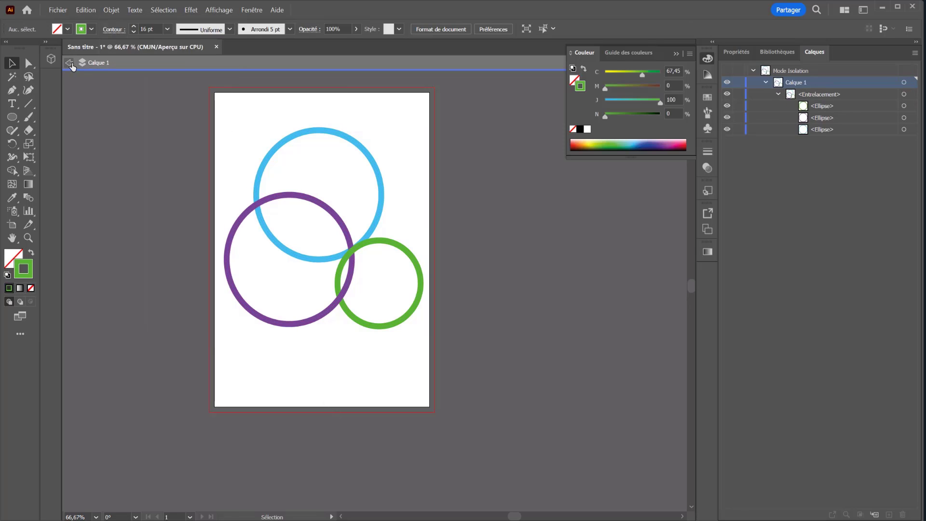
pyautogui.click(71, 62)
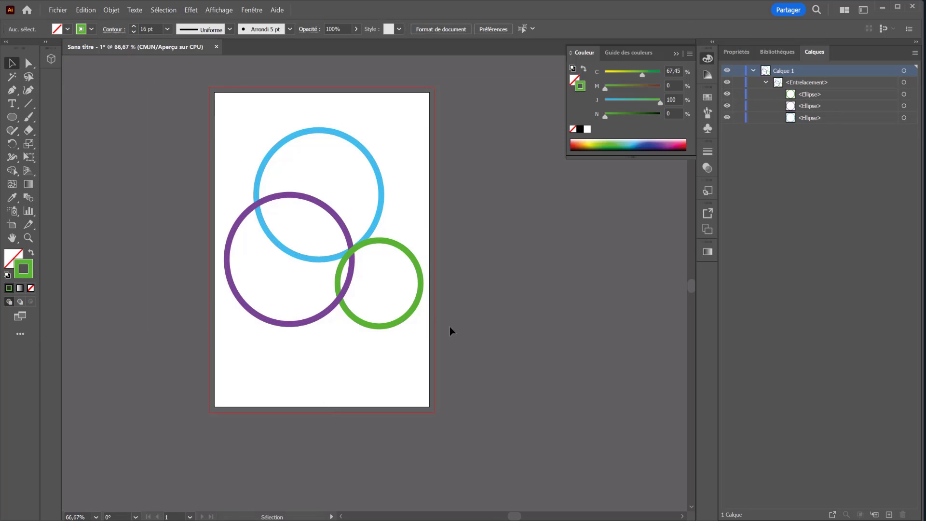